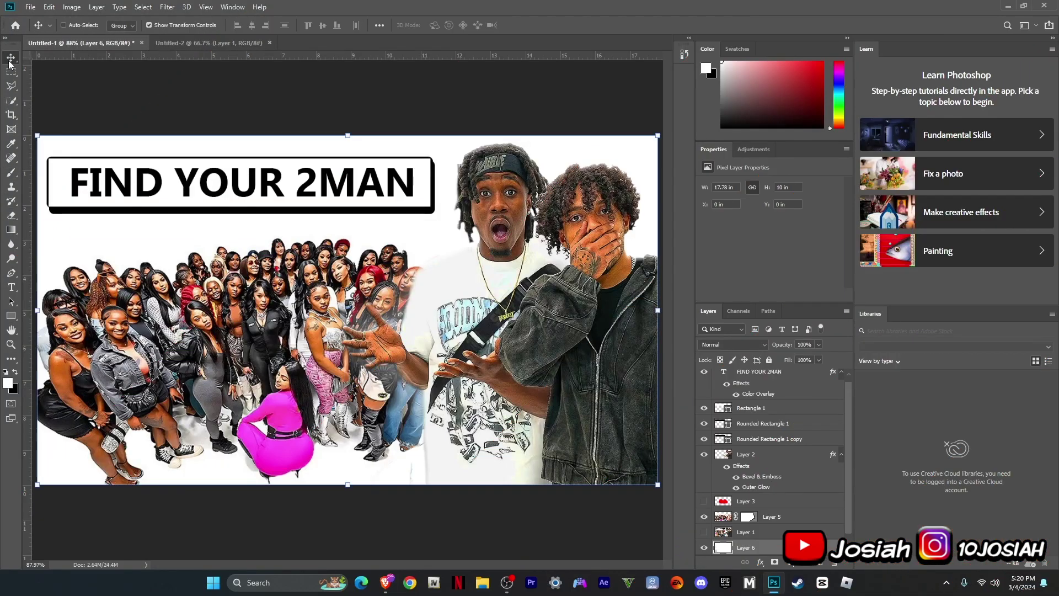
- Copy the cutout layer of the two men (Layer 2) from Untitled-1 into the Untitled-2 document
left_click(762, 456)
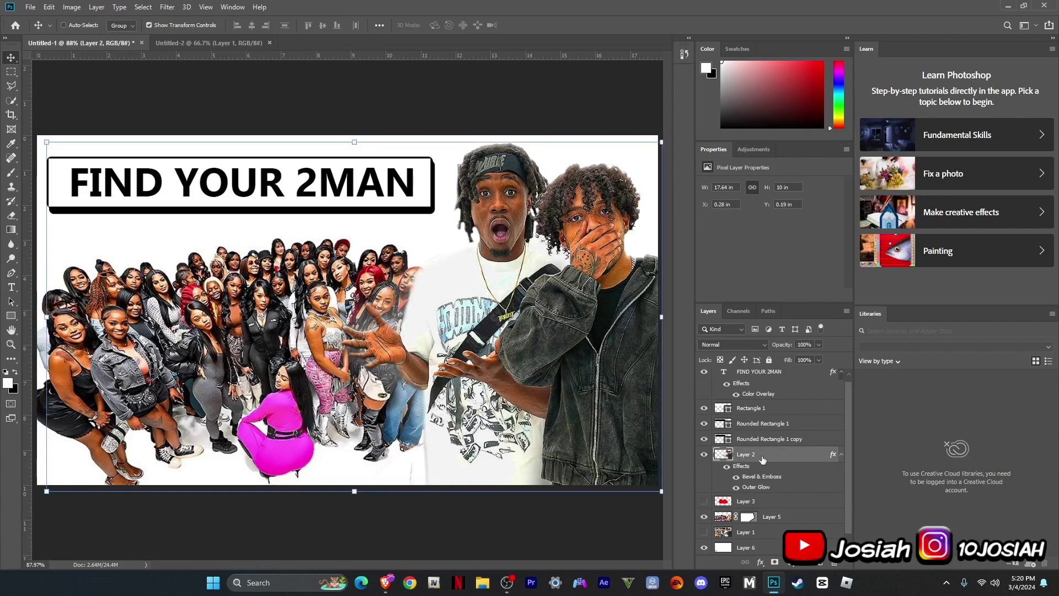
left_click_drag(763, 460, 468, 308)
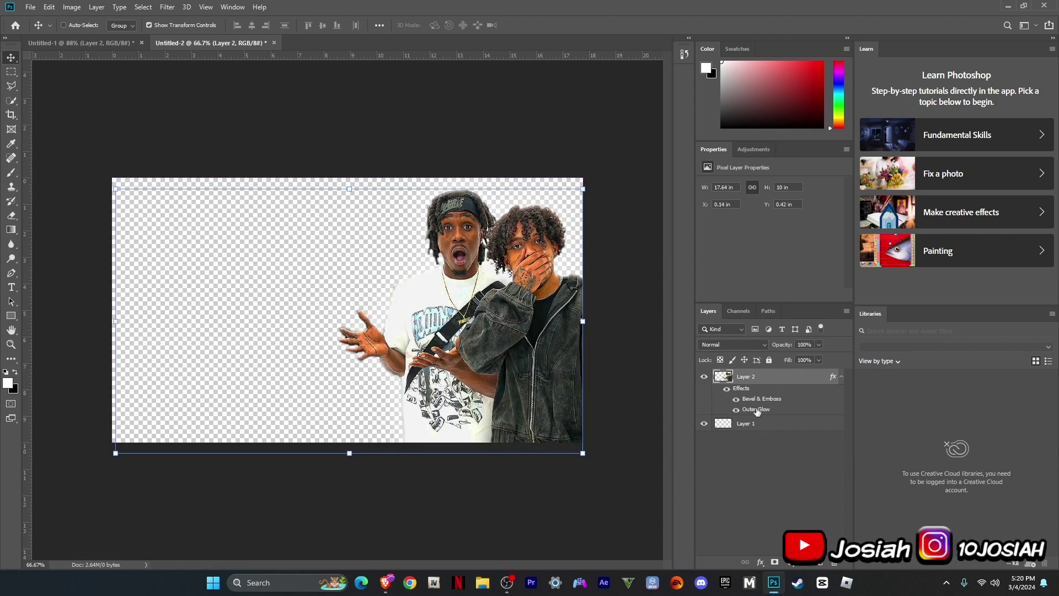
- Copy the layer style of the two-men layer, clear it from the layer and paste it back
right_click(765, 392)
left_click(796, 322)
right_click(789, 375)
left_click(811, 364)
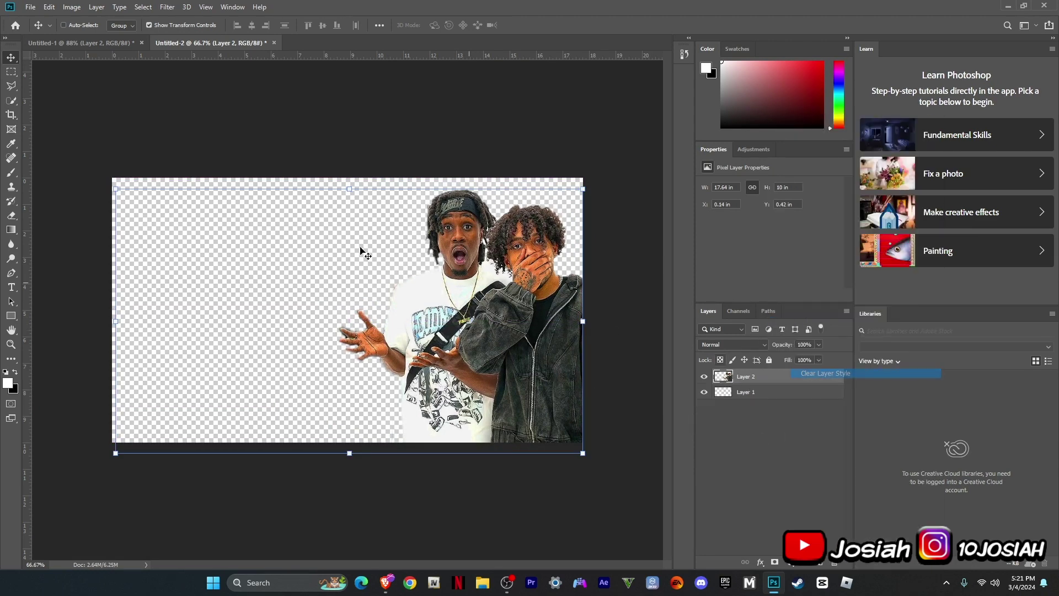
left_click(9, 101)
right_click(756, 376)
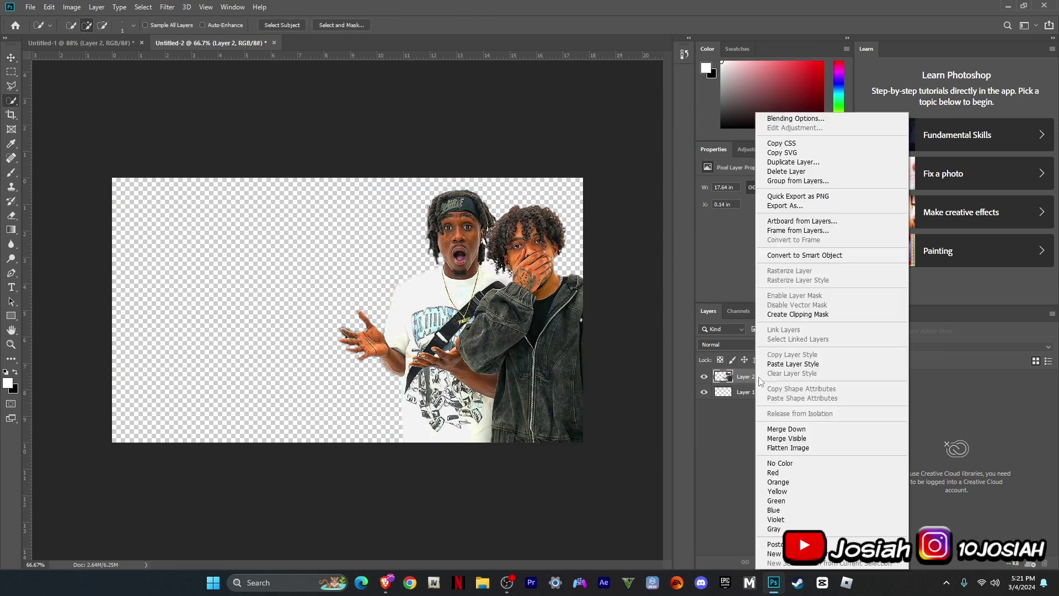
left_click(784, 357)
- Review the Outer Glow and Bevel & Emboss settings in the two-men layer's style
right_click(772, 387)
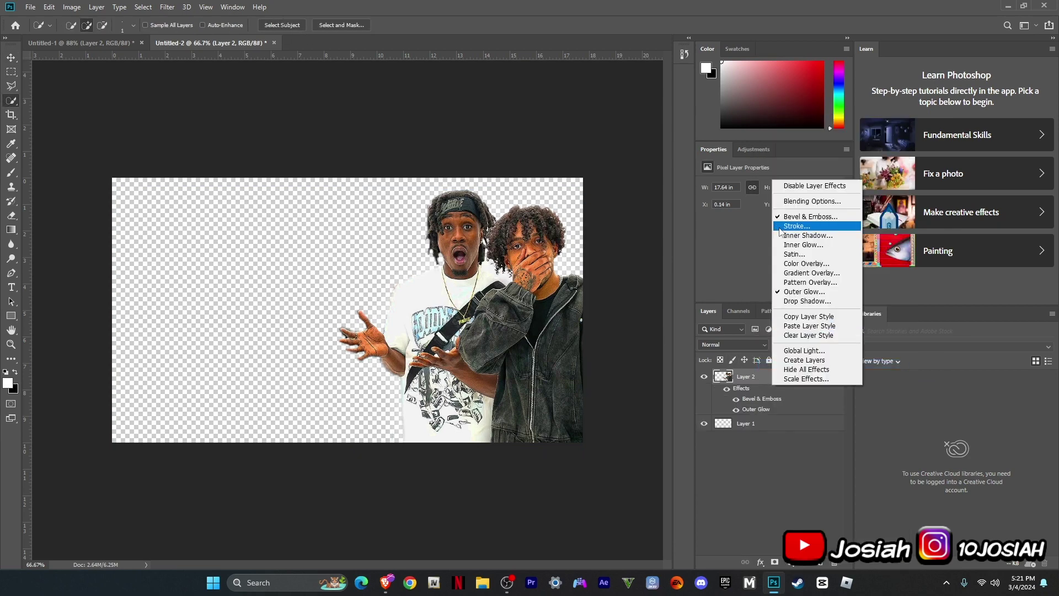
left_click(790, 203)
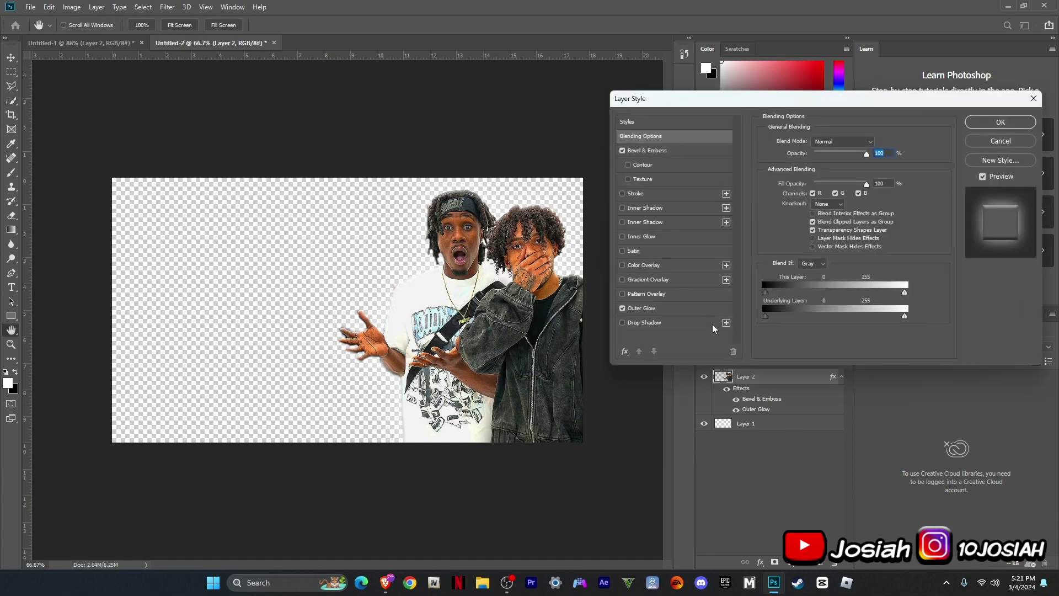
left_click(693, 310)
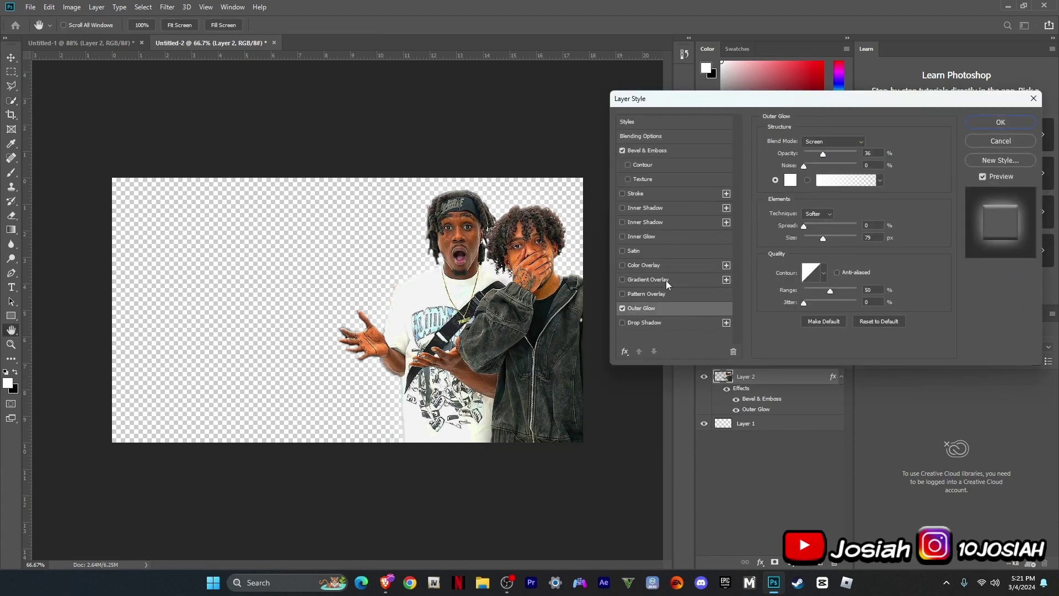
left_click(667, 156)
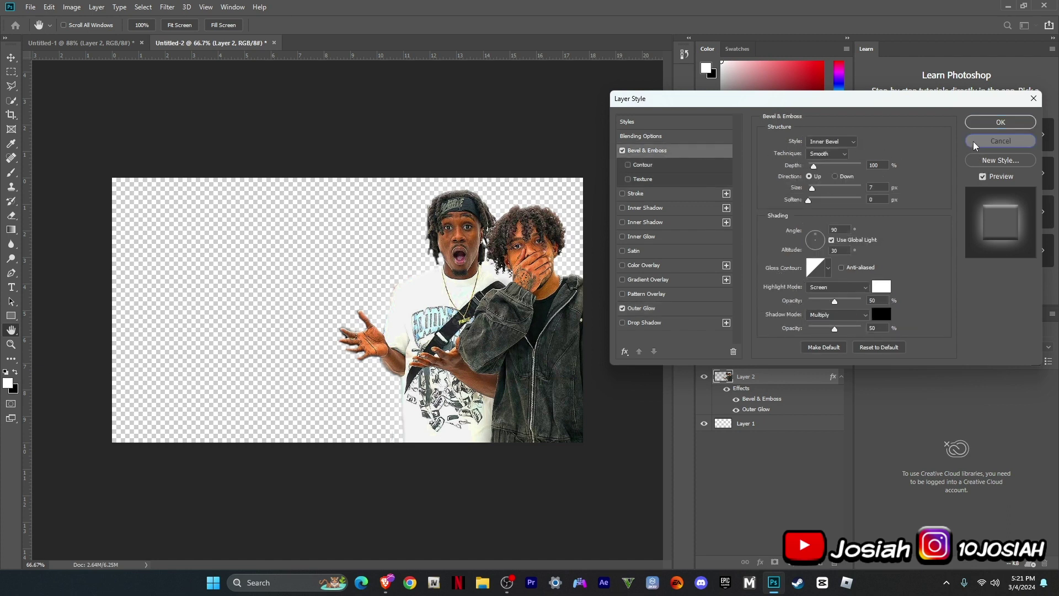
left_click(987, 123)
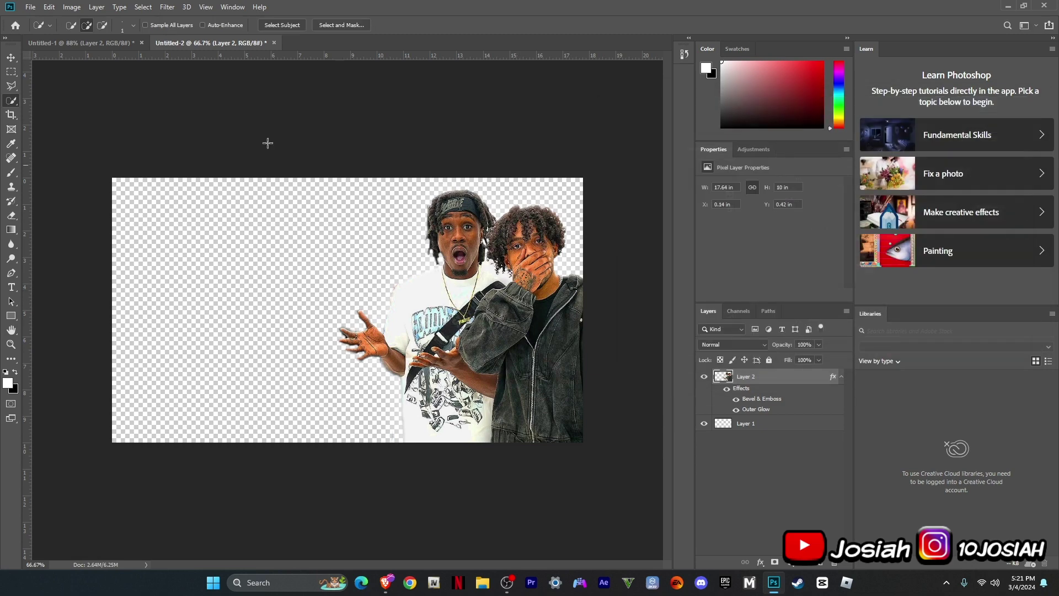
- Move the two-men layer slightly up, to a Y position of about 0.19 in
key("v")
left_click_drag(390, 230, 420, 228)
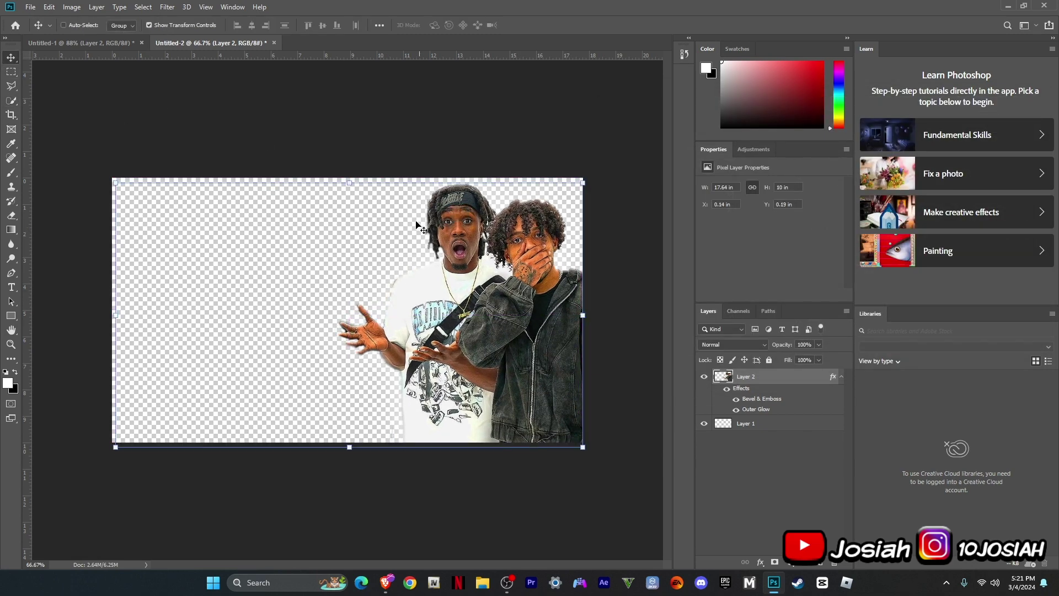
- Copy the masked crowd layer (Layer 5) from Untitled-1 into Untitled-2 and place it beneath the two-men layer
left_click(110, 40)
left_click_drag(110, 43, 617, 414)
scroll(818, 505, "down", 1)
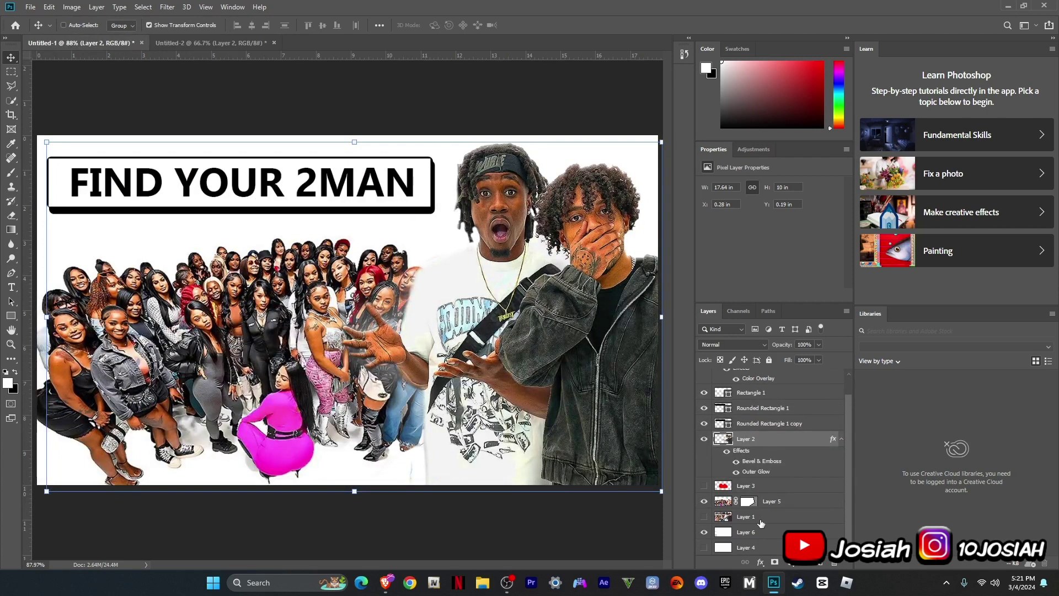
left_click(782, 521)
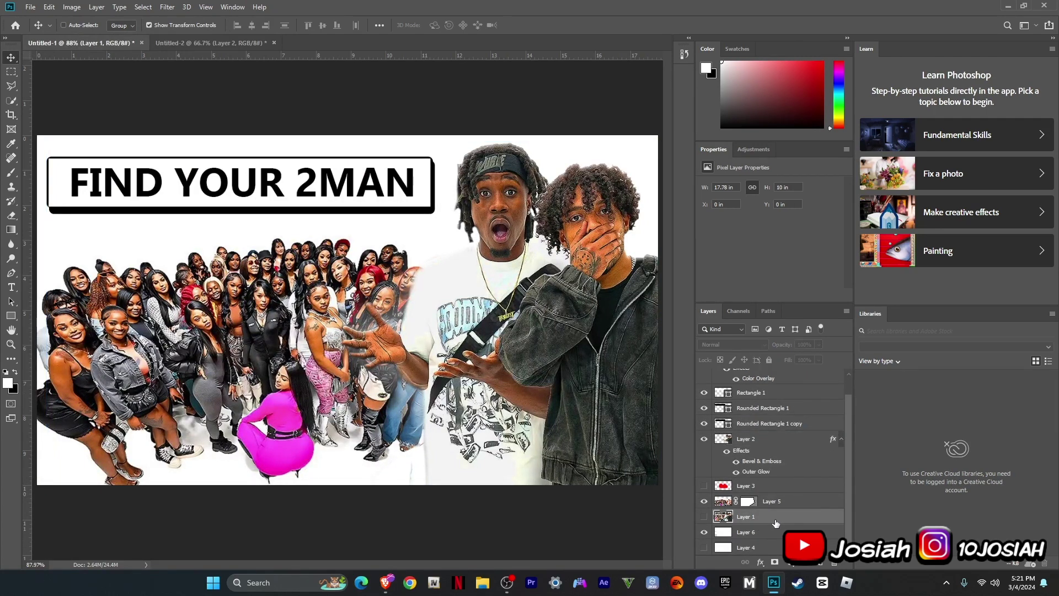
left_click(795, 511)
left_click(796, 524)
left_click(803, 510)
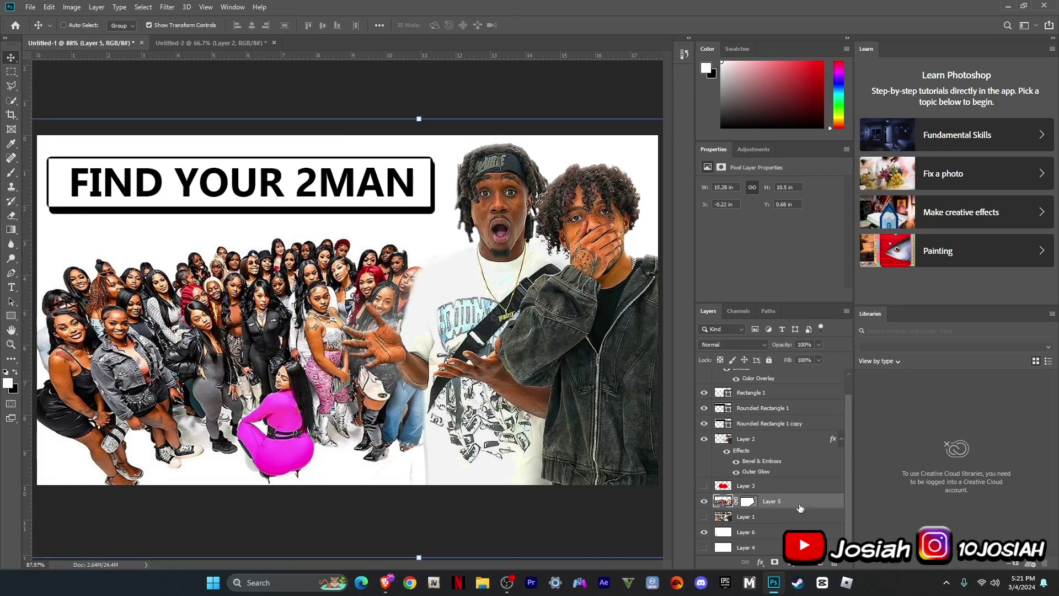
left_click_drag(800, 507, 451, 385)
left_click_drag(797, 378, 798, 437)
- Reposition the crowd layer behind the two men and scale it to about 14.33 × 9.88 in
mouse_move(316, 334)
left_mouse_down()
mouse_move(323, 345)
mouse_move(338, 315)
mouse_move(329, 319)
left_mouse_up()
left_click(763, 380)
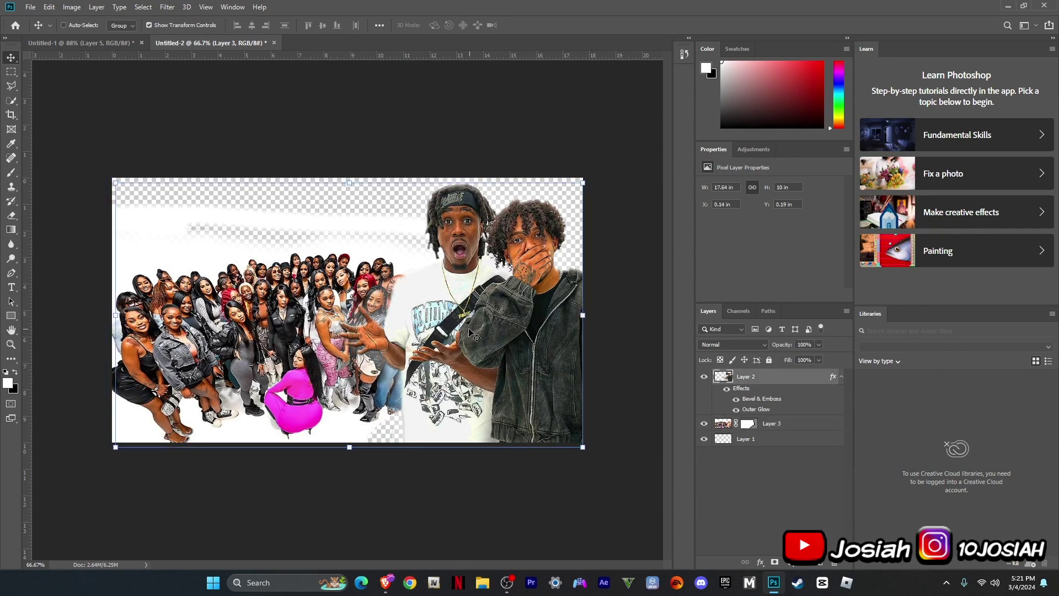
left_click(778, 426)
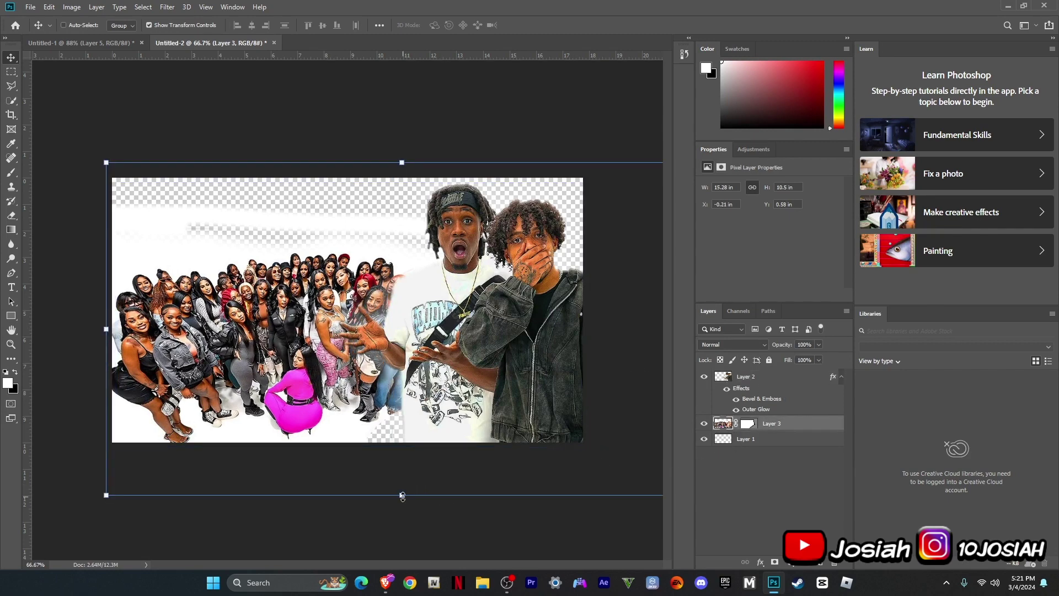
left_click_drag(403, 495, 403, 455)
left_click_drag(409, 376, 371, 402)
left_click_drag(632, 189, 681, 198)
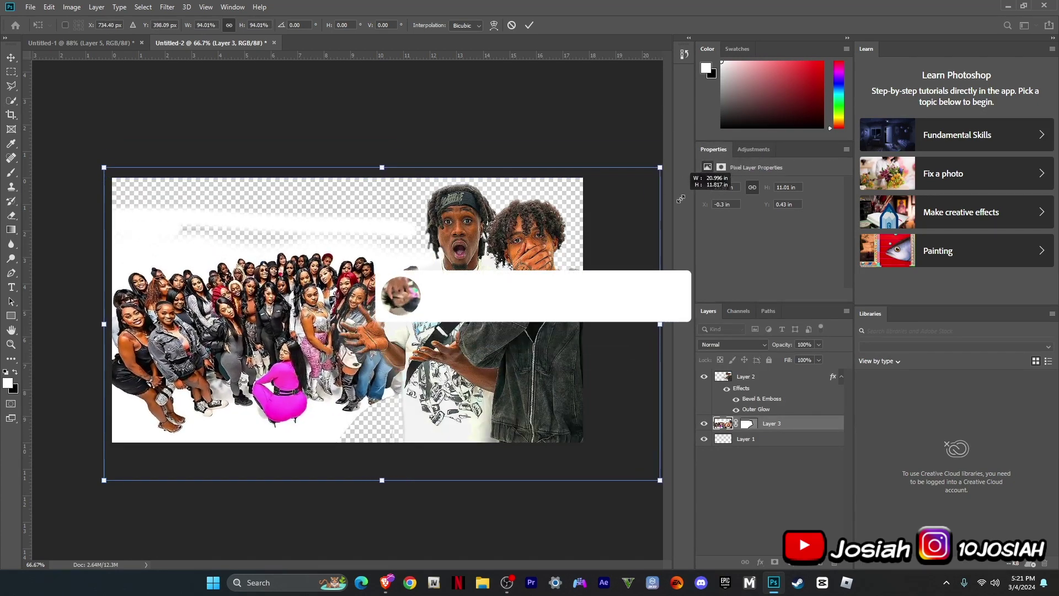
key("Return")
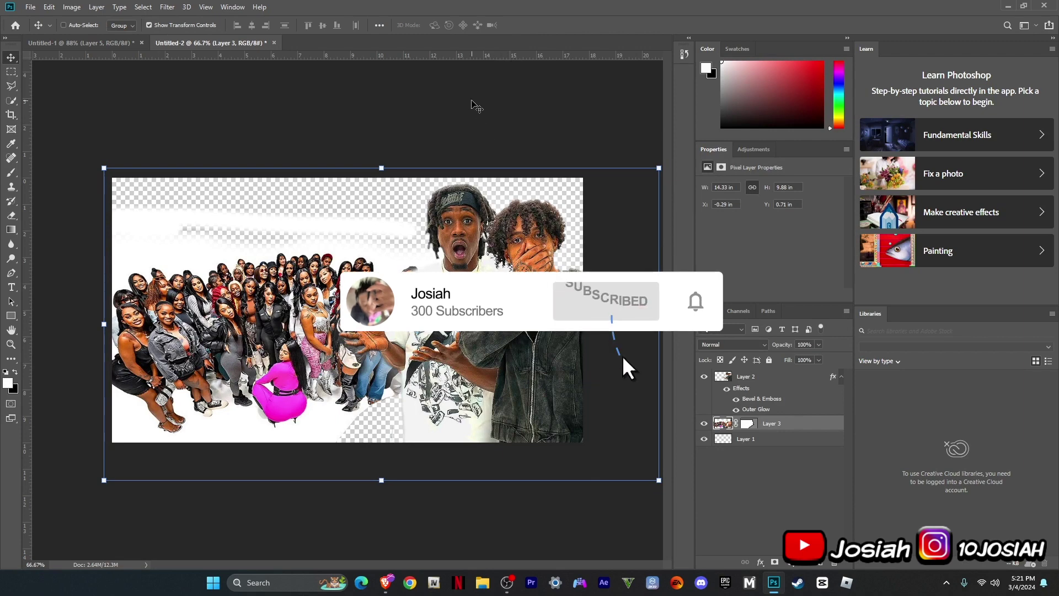
- Activate the Rounded Rectangle tool and examine the banner's rectangle layers in Untitled-1
right_click(472, 101)
left_click(382, 128)
left_click(11, 316)
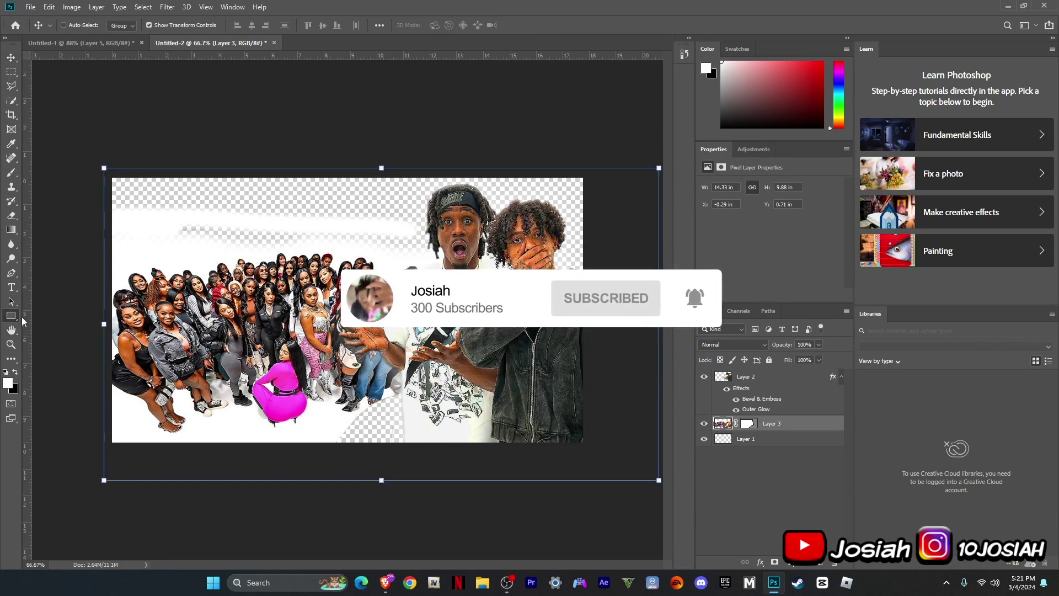
left_click(12, 316)
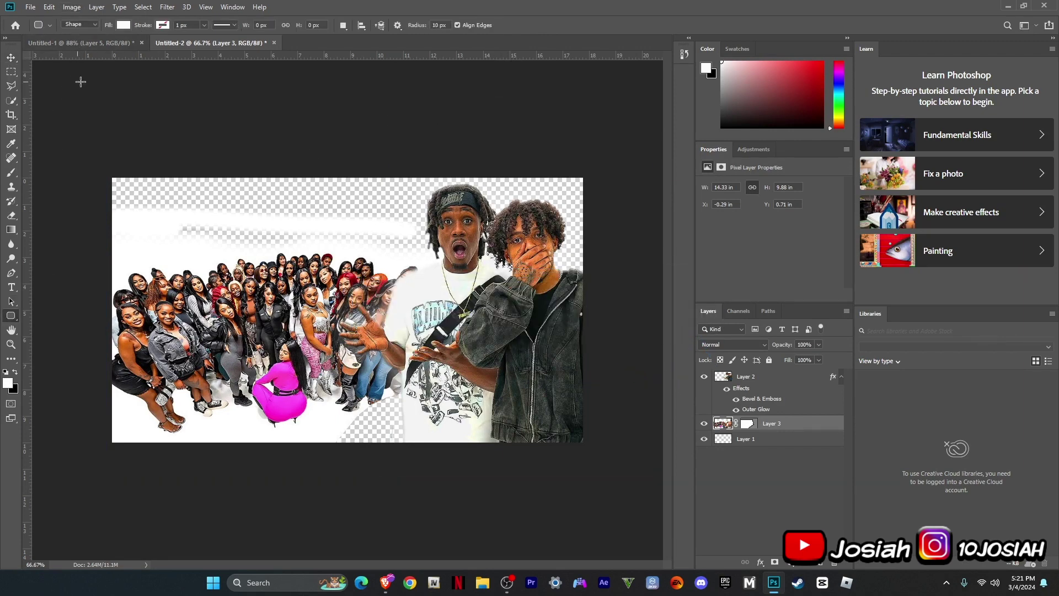
left_click(110, 46)
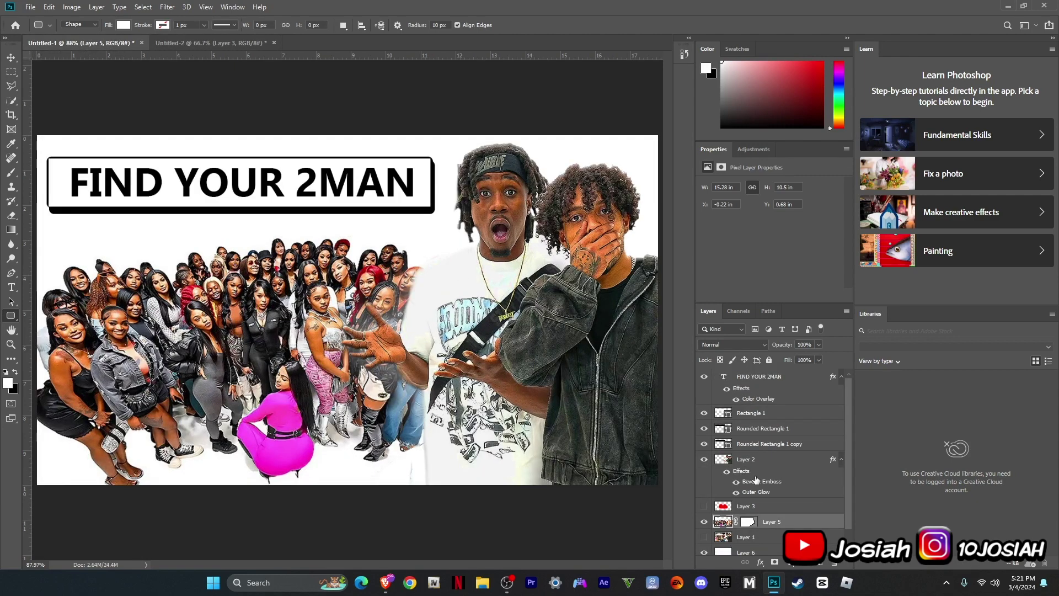
left_click(767, 444)
left_click(766, 415, "shift")
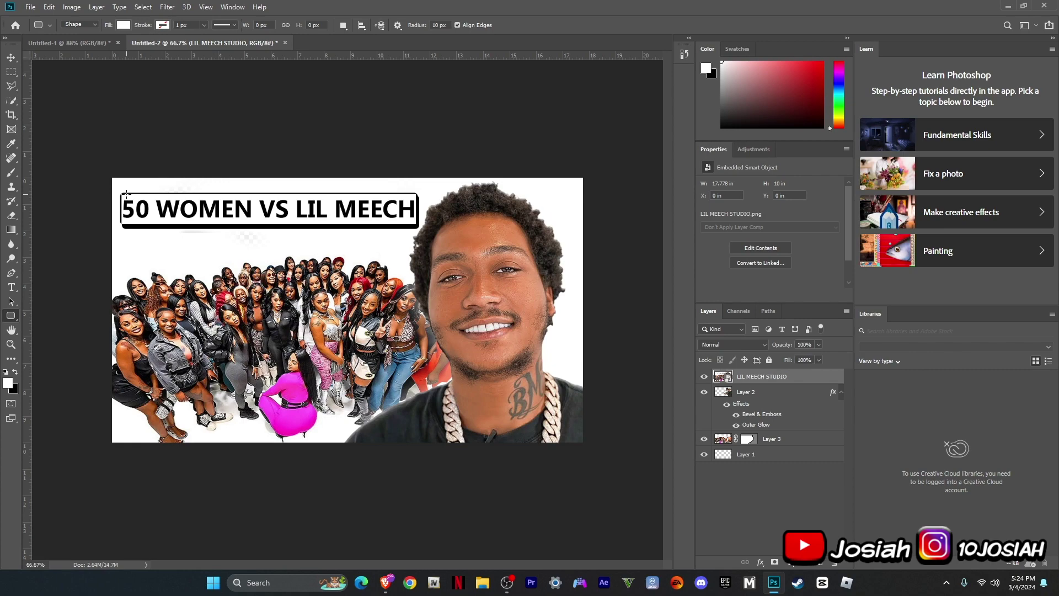
- Draw a black-filled rounded rectangle about 809 × 90 px with a 10 px radius over the "50 WOMEN VS LIL MEECH" banner
key("ctrl+plus")
key("ctrl+plus")
scroll(260, 297, "left", 3)
scroll(278, 306, "up", 2)
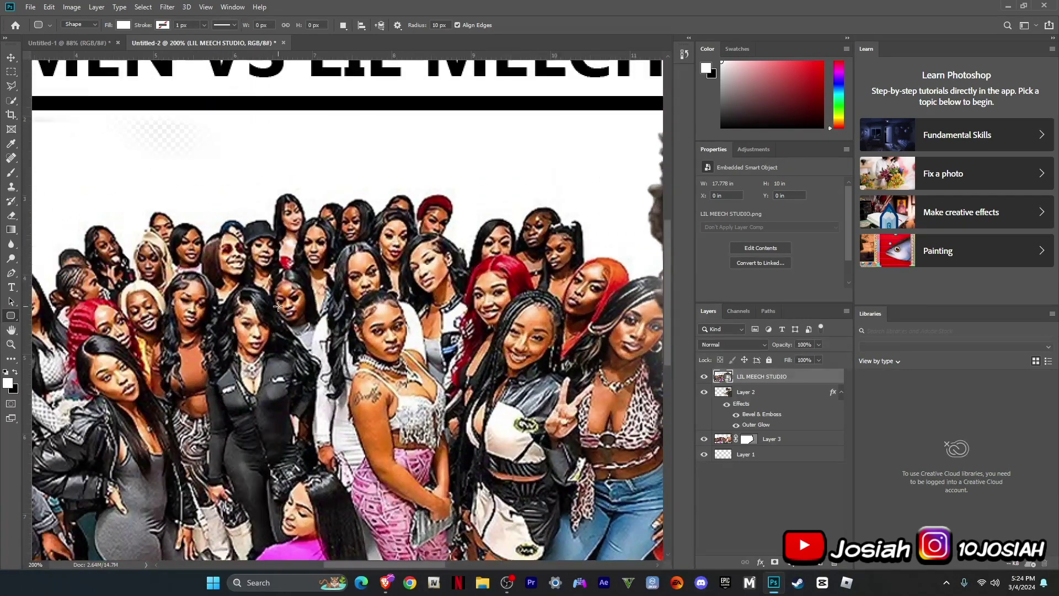
scroll(278, 305, "up", 2)
scroll(278, 304, "left", 5)
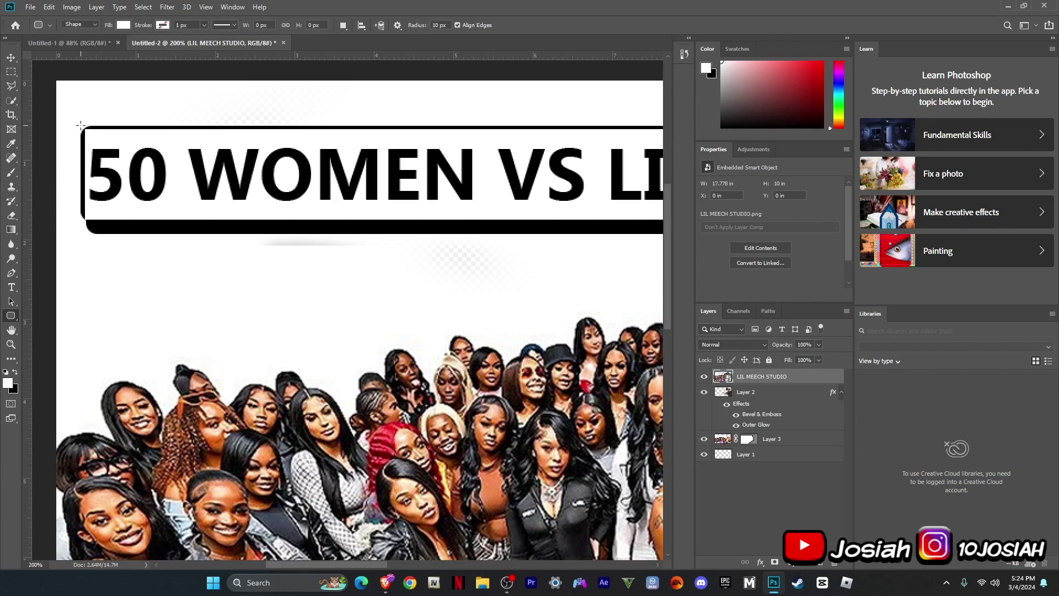
left_click(122, 27)
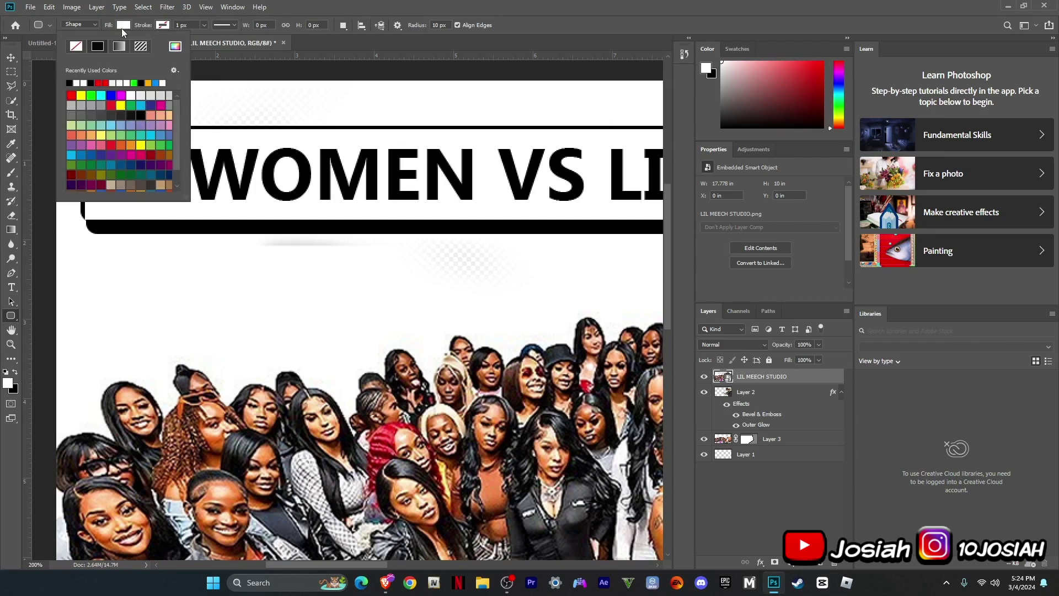
left_click(91, 82)
left_click(357, 2)
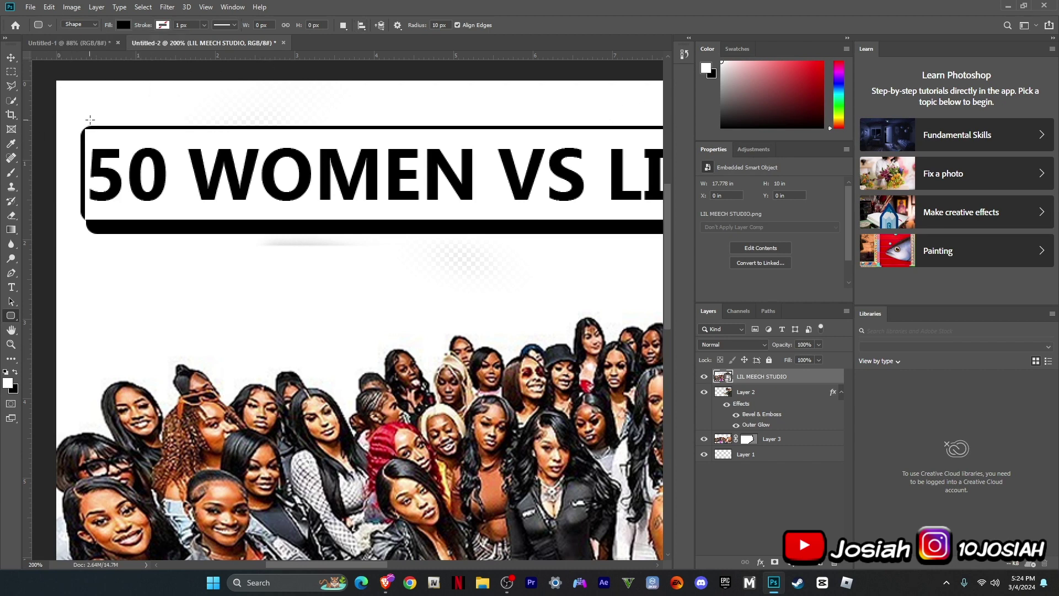
left_click_drag(81, 125, 496, 224)
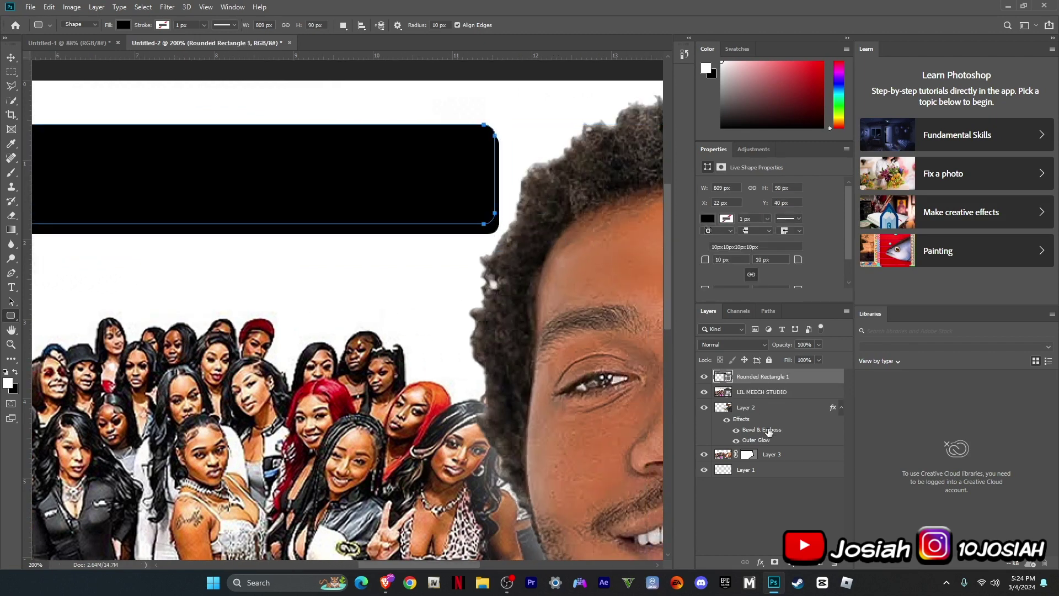
- Hide the first rounded rectangle and draw a second black one, about 810 × 40 px, along the reference banner's lower edge
right_click(765, 381)
left_click(214, 5)
scroll(166, 147, "left", 10)
scroll(157, 201, "left", 3)
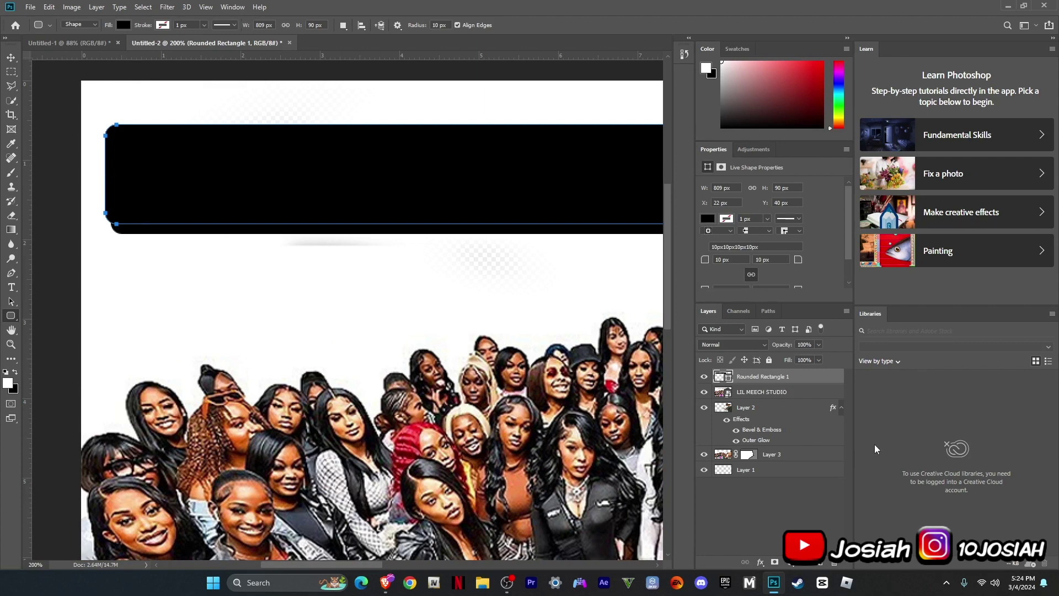
left_click(704, 376)
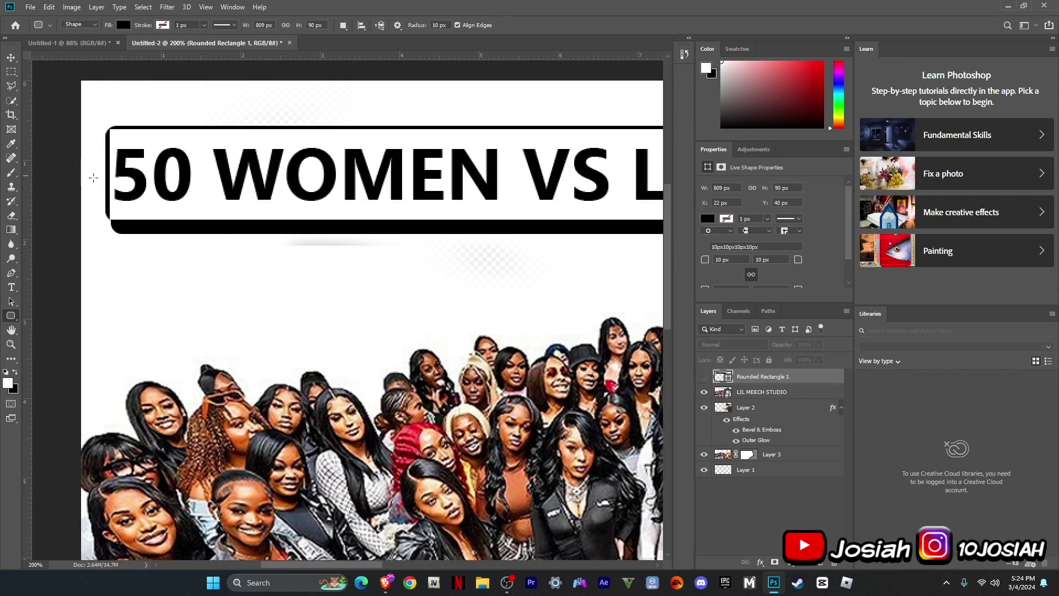
mouse_move(110, 191)
left_mouse_down()
mouse_move(899, 255)
mouse_move(479, 234)
left_mouse_up()
left_click(704, 391)
left_click(704, 392)
- Hide the second rounded rectangle and draw a plain rectangle over the inner area of the reference banner
left_click(704, 376)
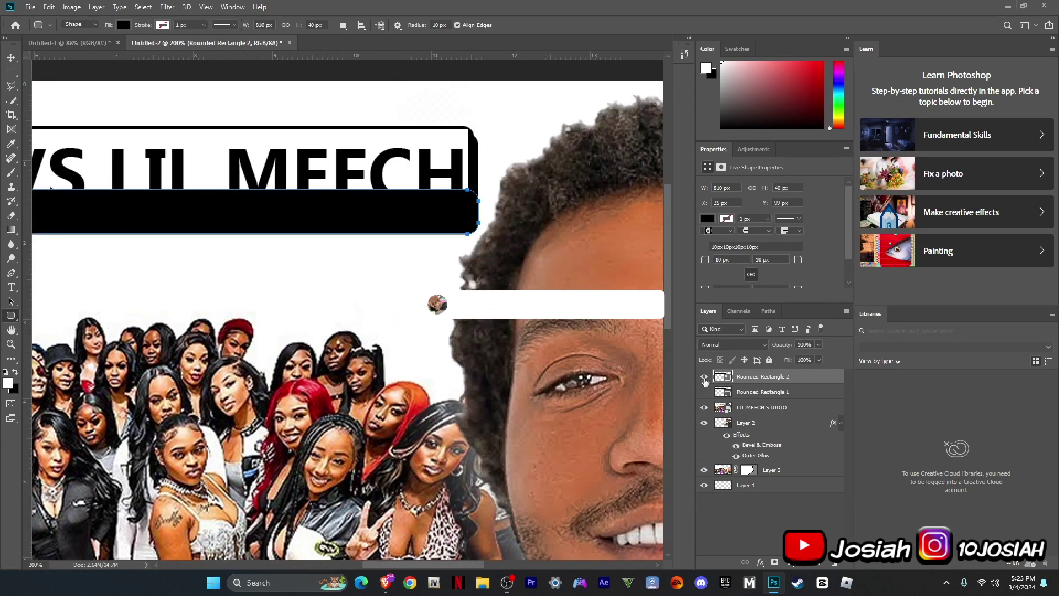
scroll(200, 247, "left", 10)
key("shift+u")
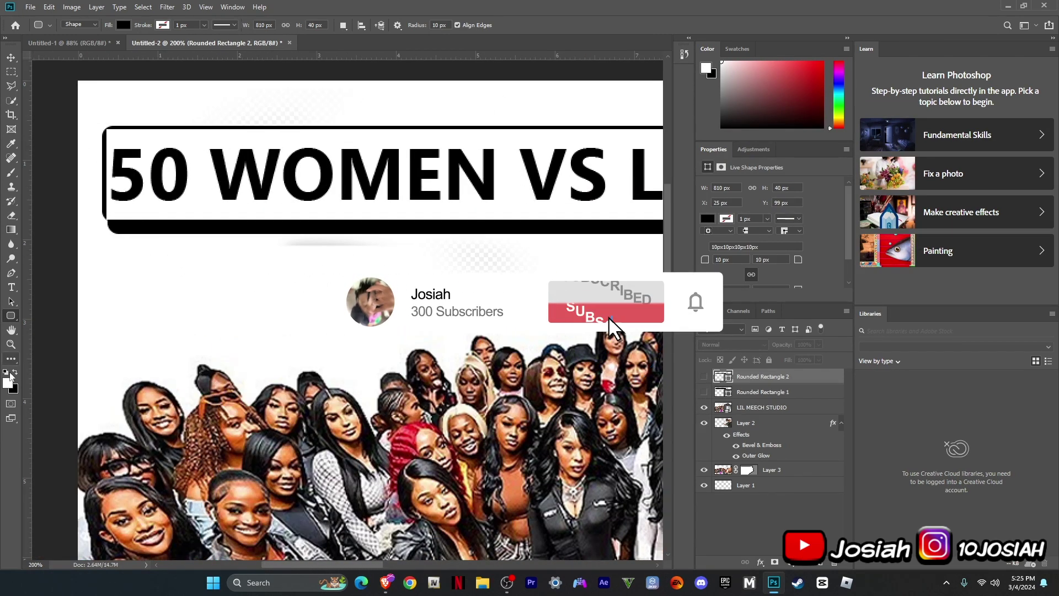
left_click_drag(107, 128, 816, 210)
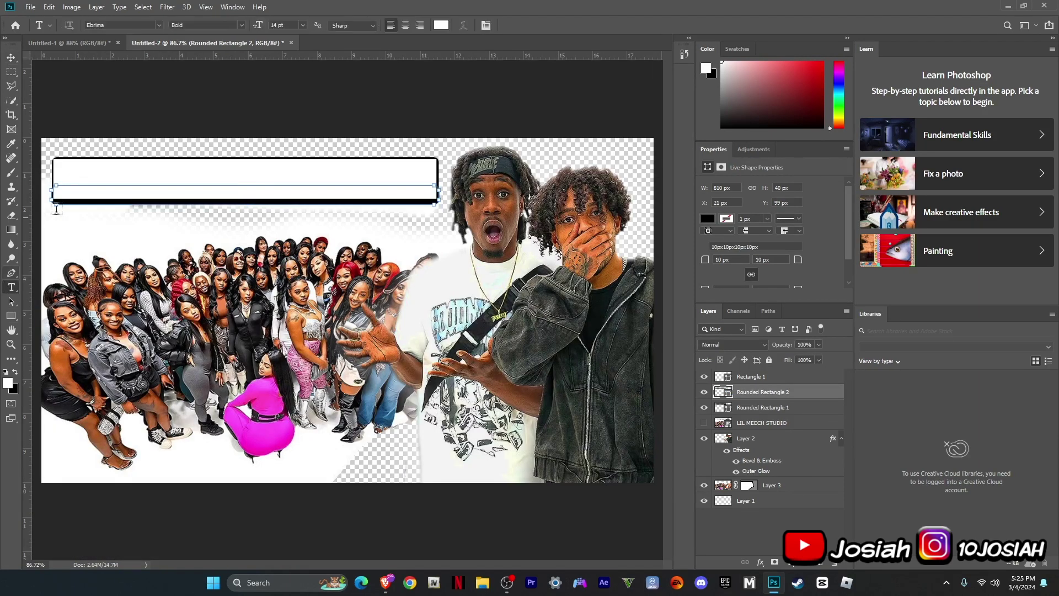
- Add the text "FIND YOUR 2MAN" inside the banner in Ebrima Bold at 36 pt
left_click(78, 177)
type("20")
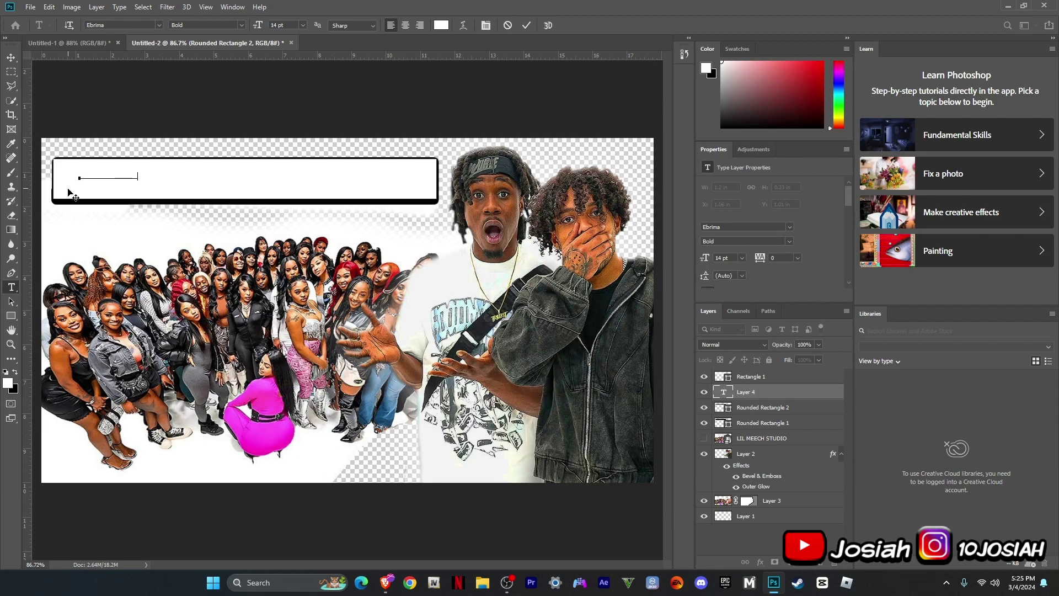
left_click(303, 25)
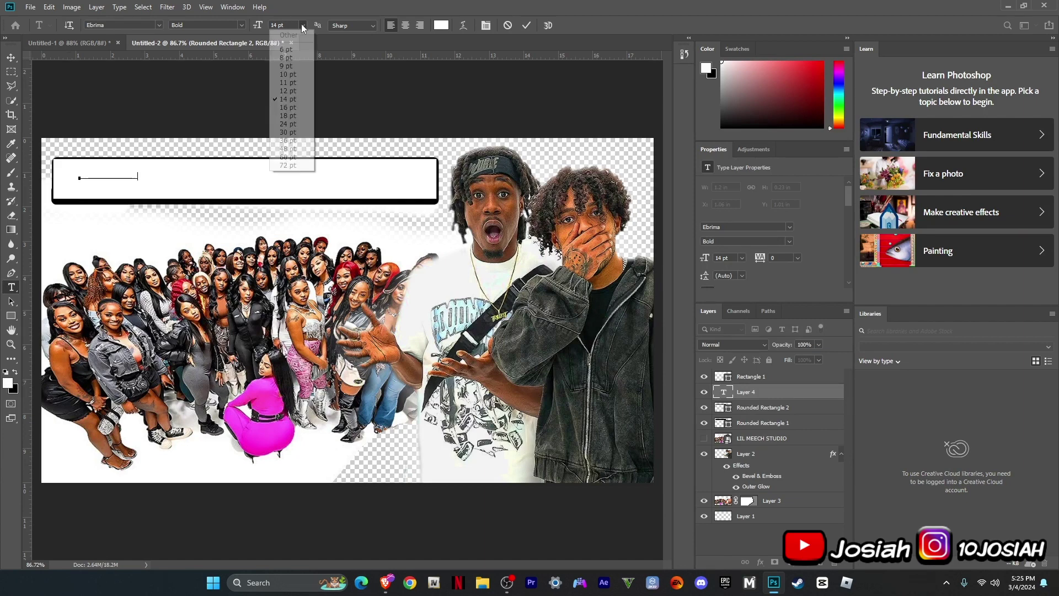
left_click(287, 135)
triple_click(129, 173)
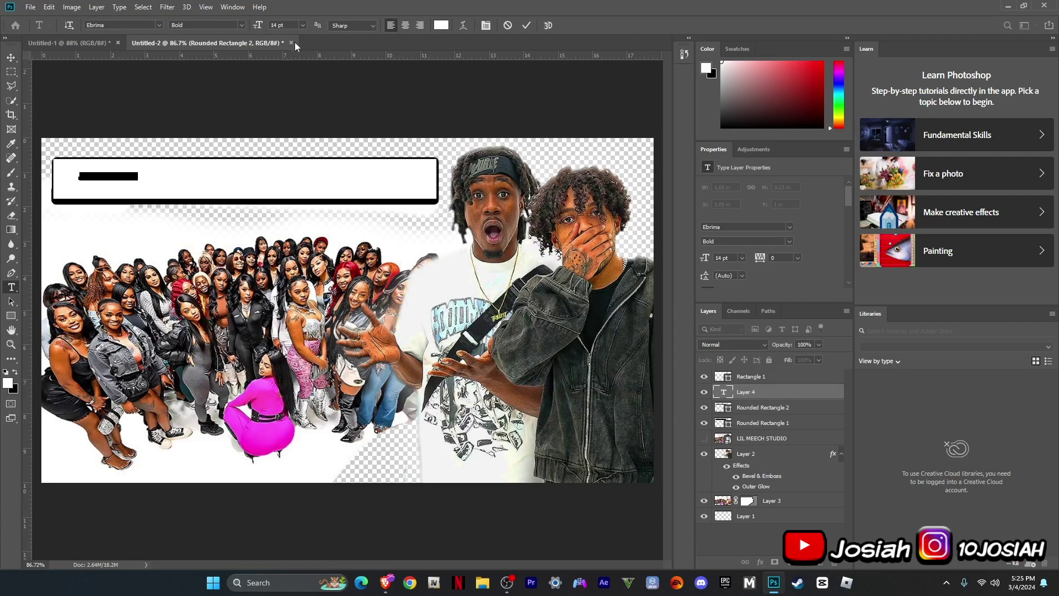
left_click(303, 25)
left_click(286, 146)
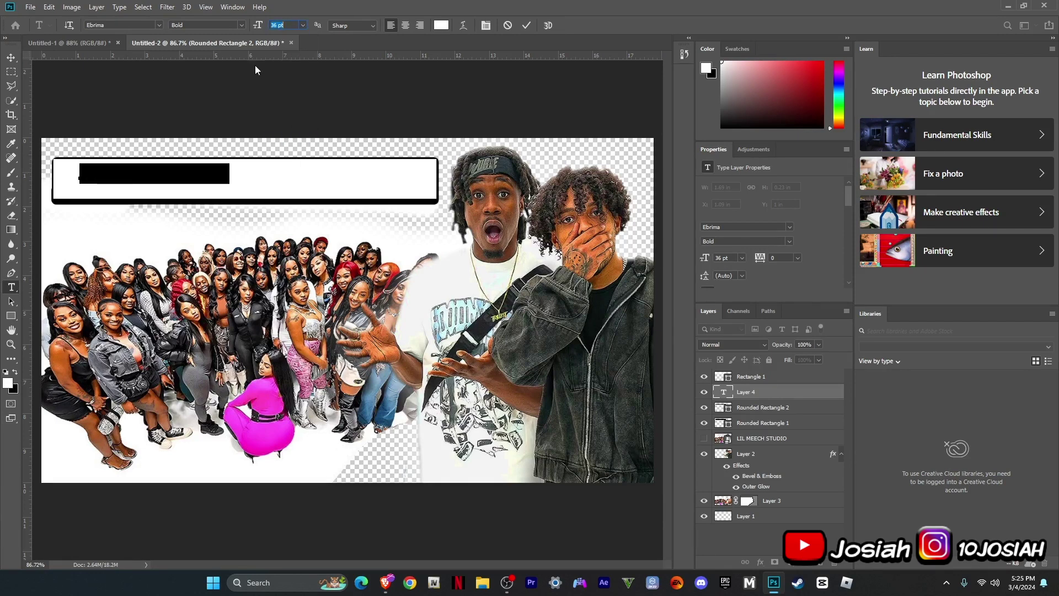
- Set the title text's colour to black and commit the text
left_click(441, 26)
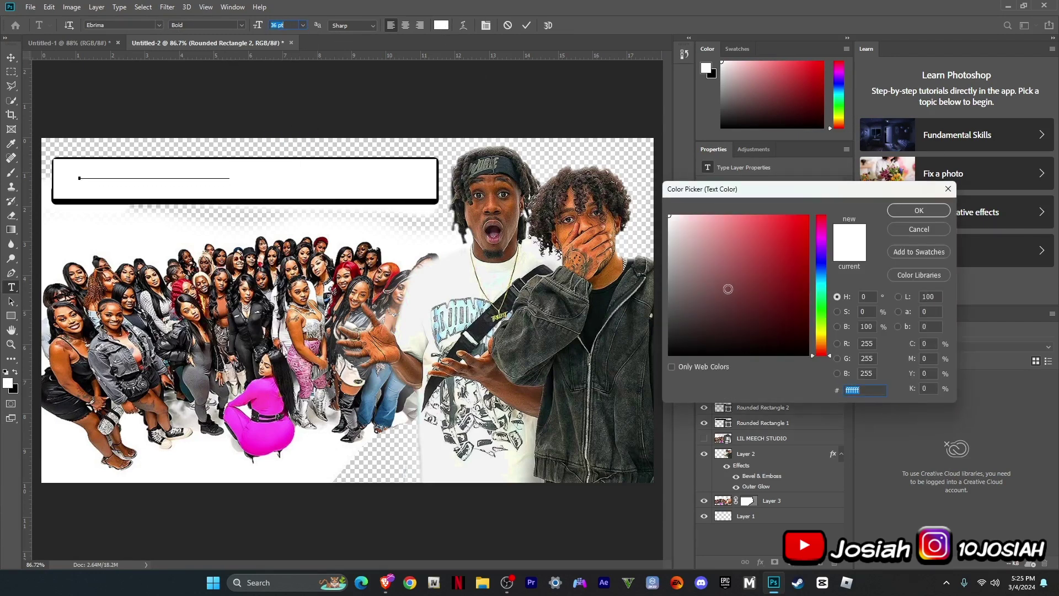
left_click_drag(728, 288, 809, 356)
left_click(913, 211)
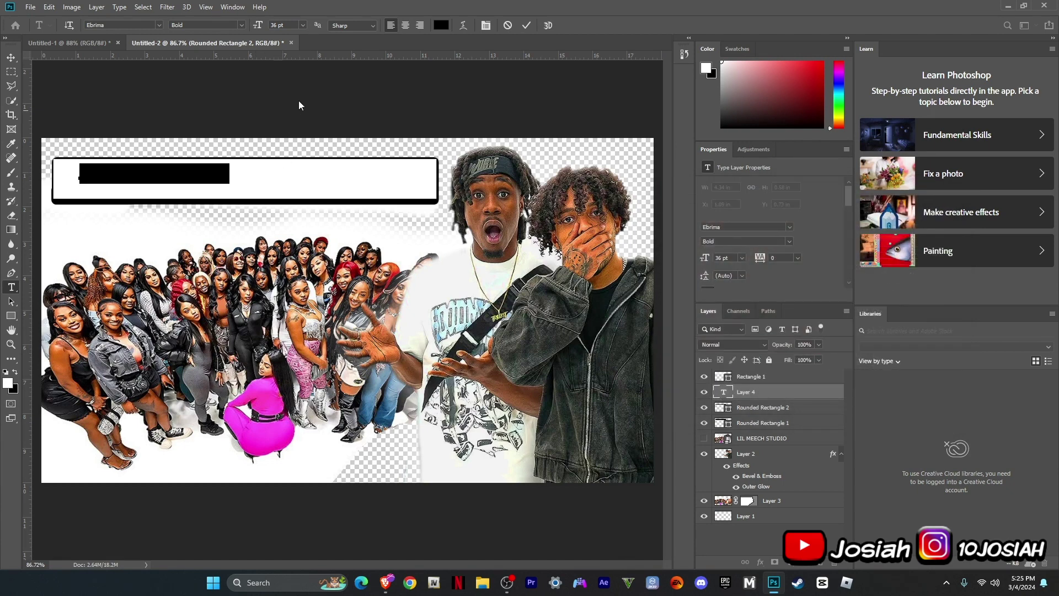
left_click(240, 164)
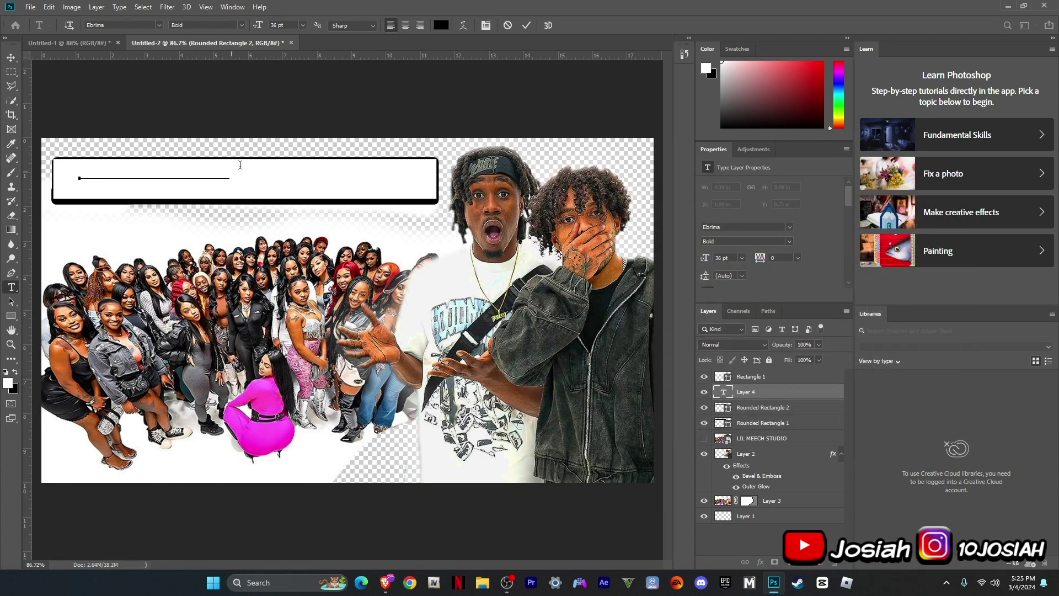
triple_click(217, 171)
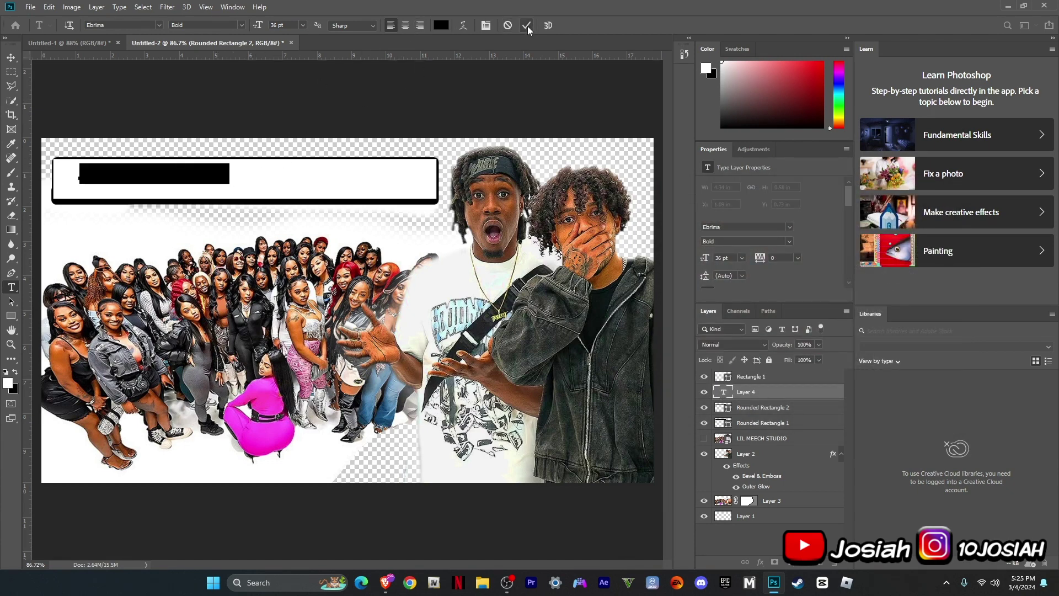
left_click(527, 25)
right_click(790, 392)
left_click(819, 83)
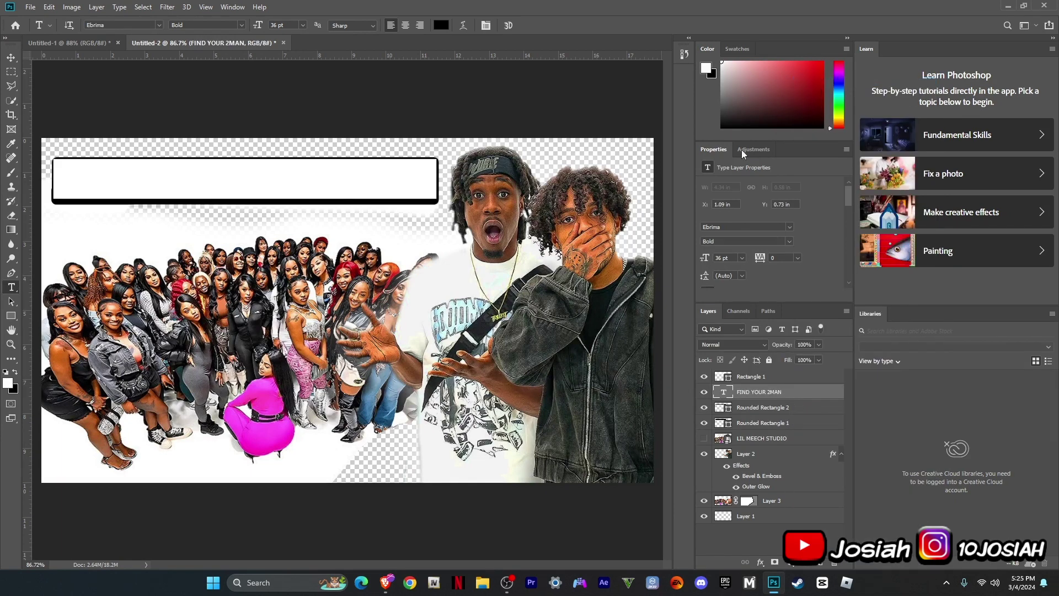
left_click(660, 267)
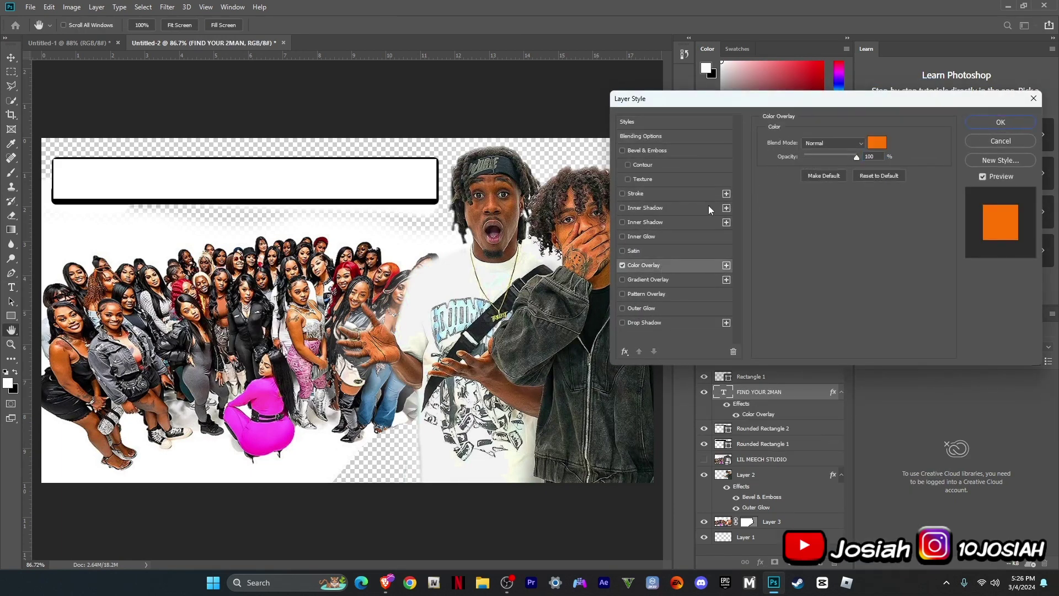
left_click(989, 139)
- Move the FIND YOUR 2MAN text layer above Rectangle 1 in the layer stack
left_click_drag(762, 391, 755, 369)
left_click(14, 58)
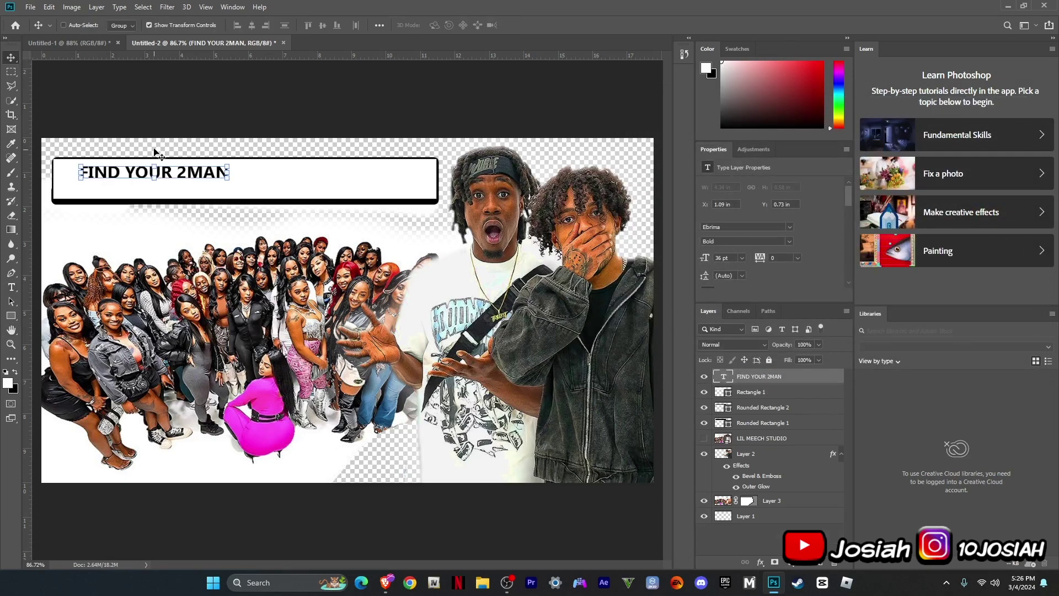
left_click(11, 288)
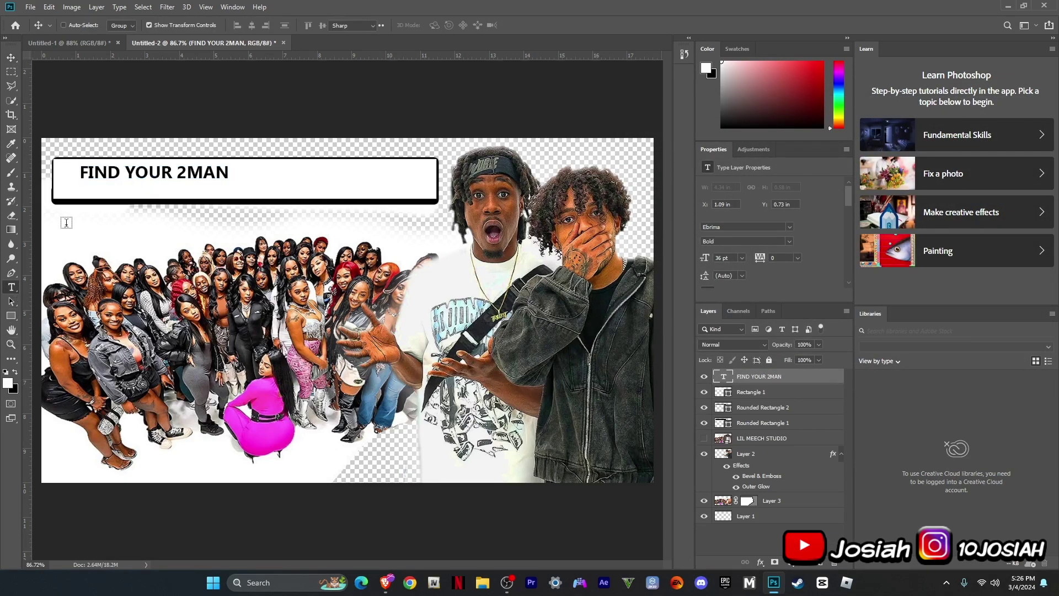
triple_click(122, 168)
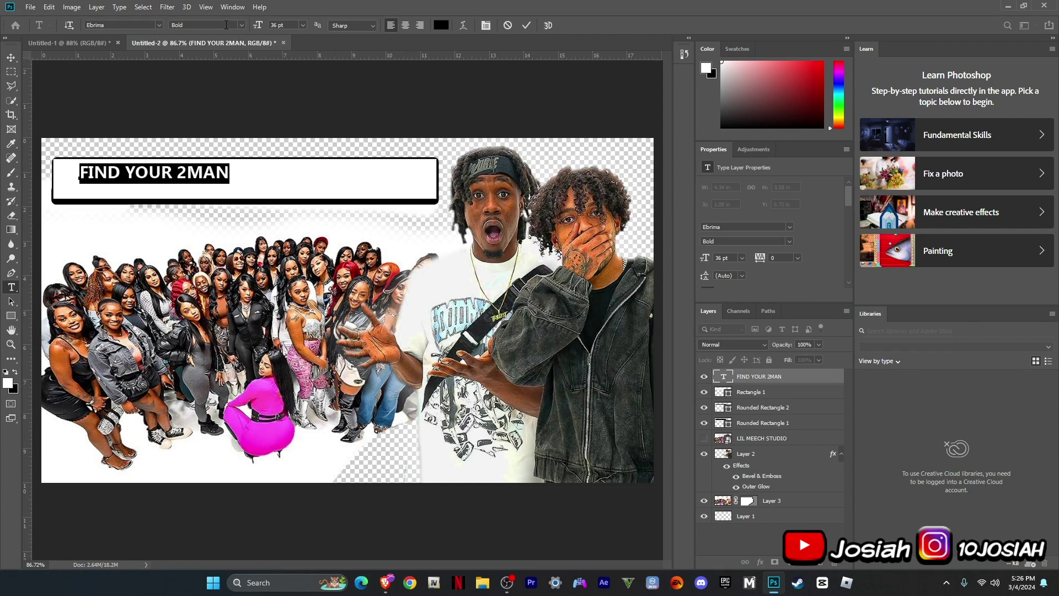
left_click(527, 26)
- Scale the FIND YOUR 2MAN text to about 189% and place it at the banner's left end
left_click(49, 8)
left_click(66, 251)
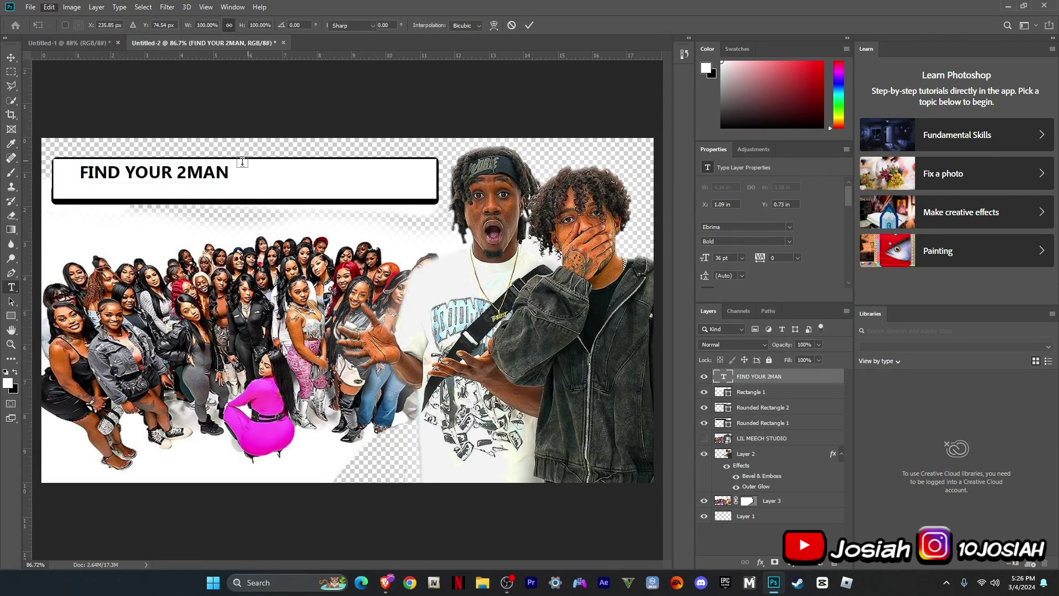
left_click(49, 7)
left_click(72, 249)
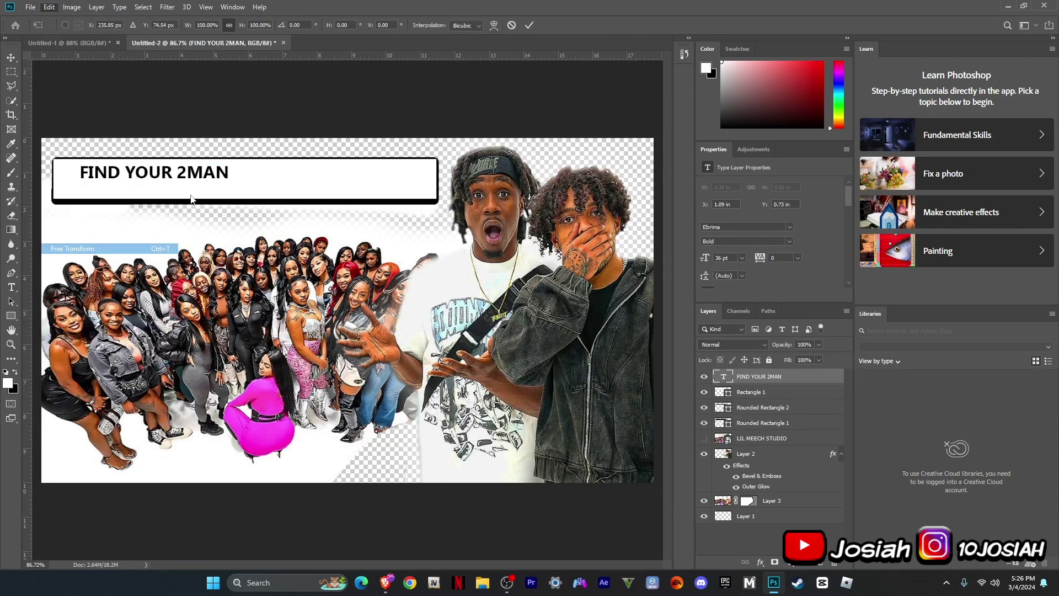
left_click_drag(231, 185, 369, 208)
left_click_drag(300, 183, 279, 181)
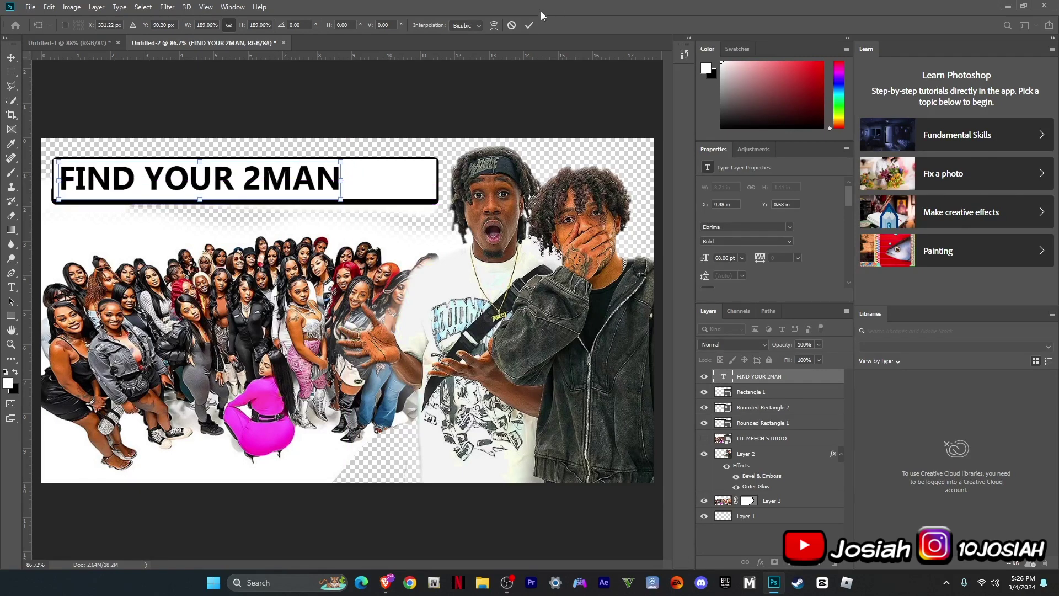
left_click(529, 25)
- Narrow Rectangle 1 and both rounded rectangles together to about 77% width so the banner ends just past the text
left_click(766, 393)
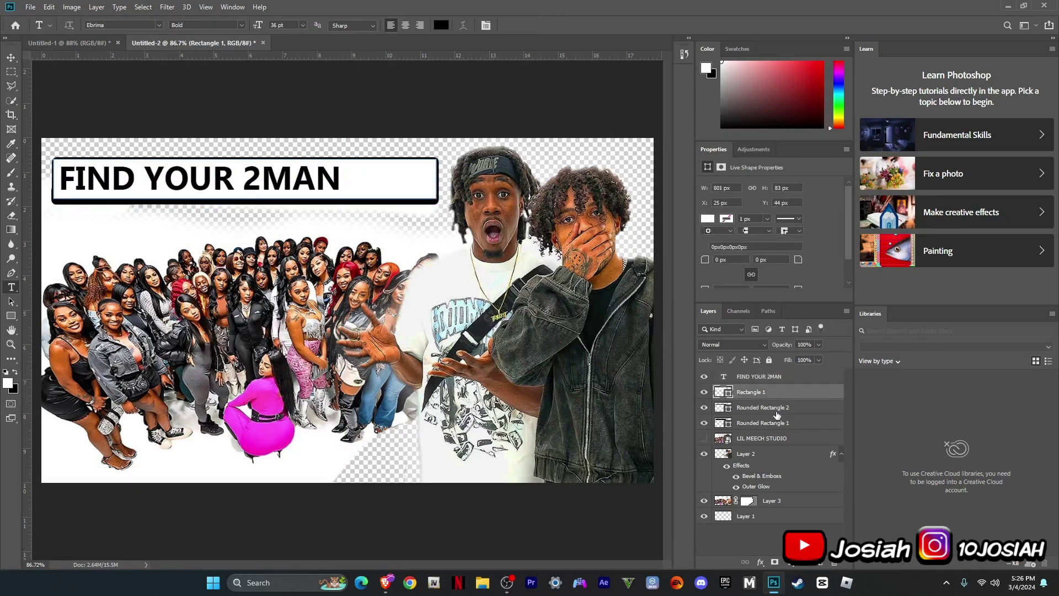
left_click(775, 422, "shift")
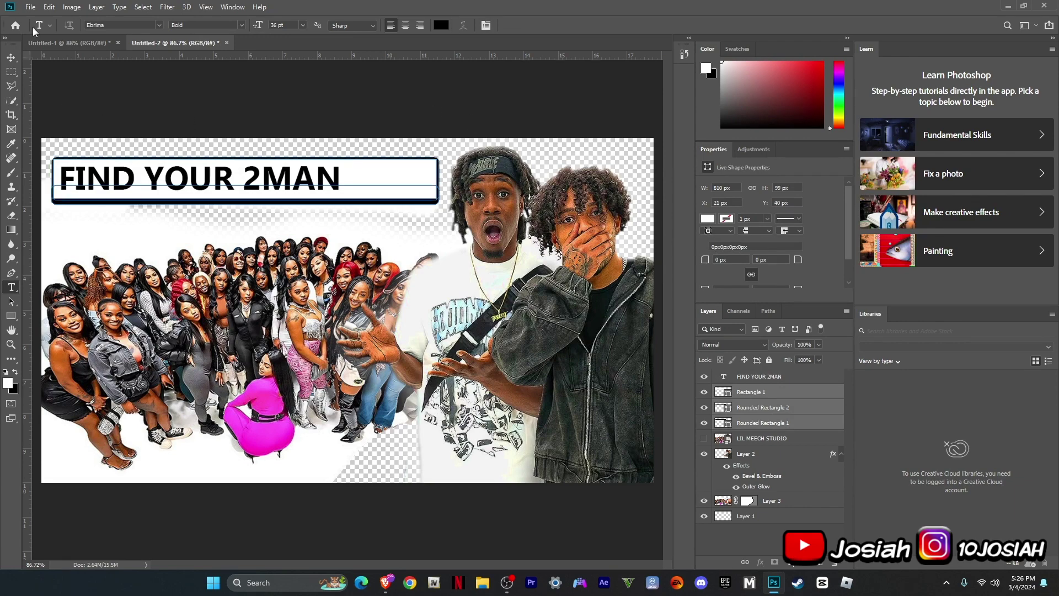
left_click(49, 7)
left_click(49, 7)
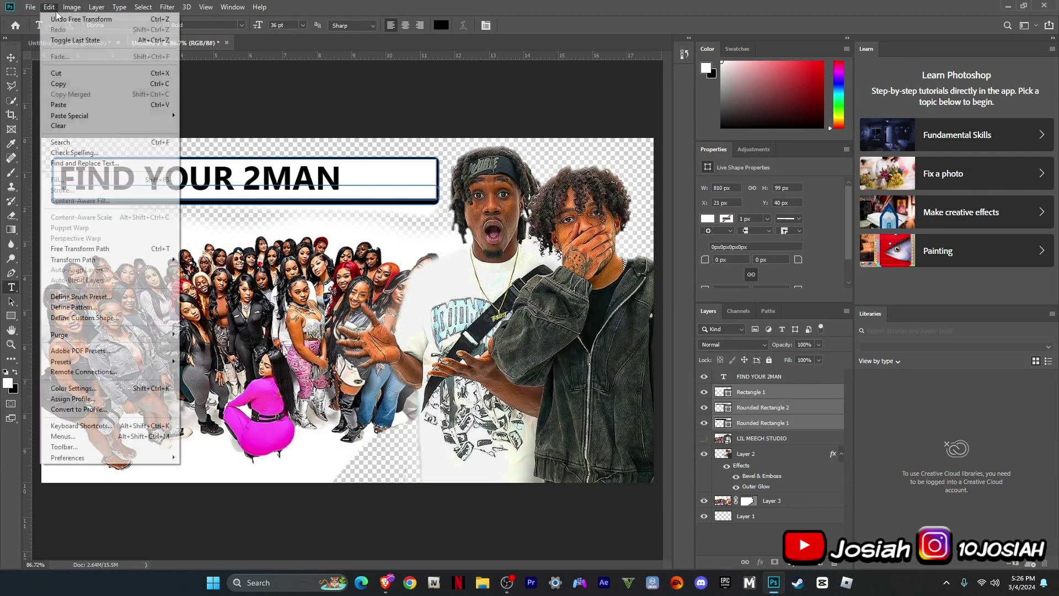
left_click(49, 7)
left_click(57, 4)
left_click(49, 7)
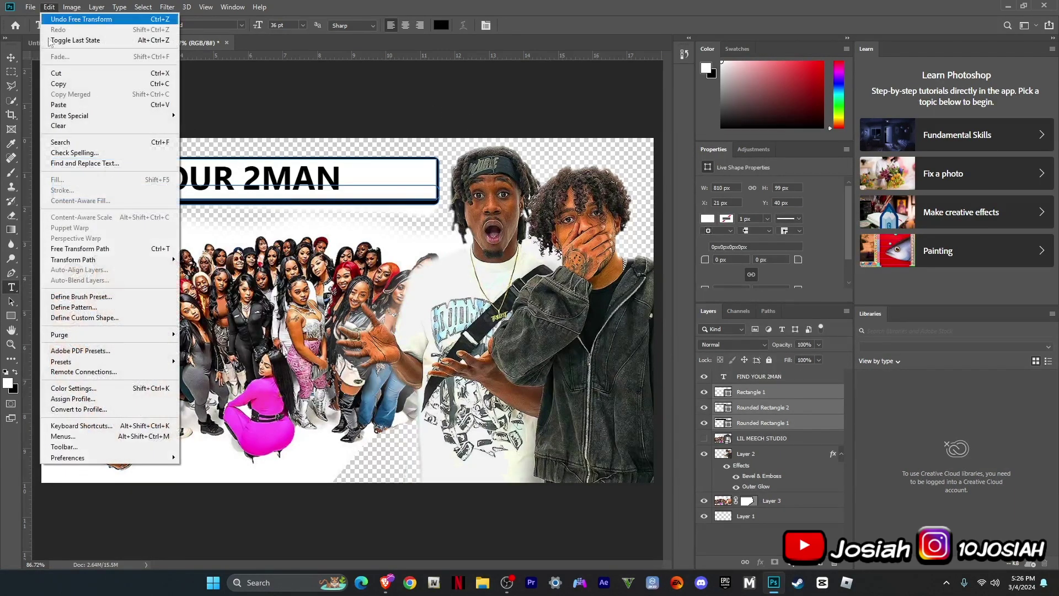
left_click(105, 246)
left_click_drag(438, 182, 352, 184)
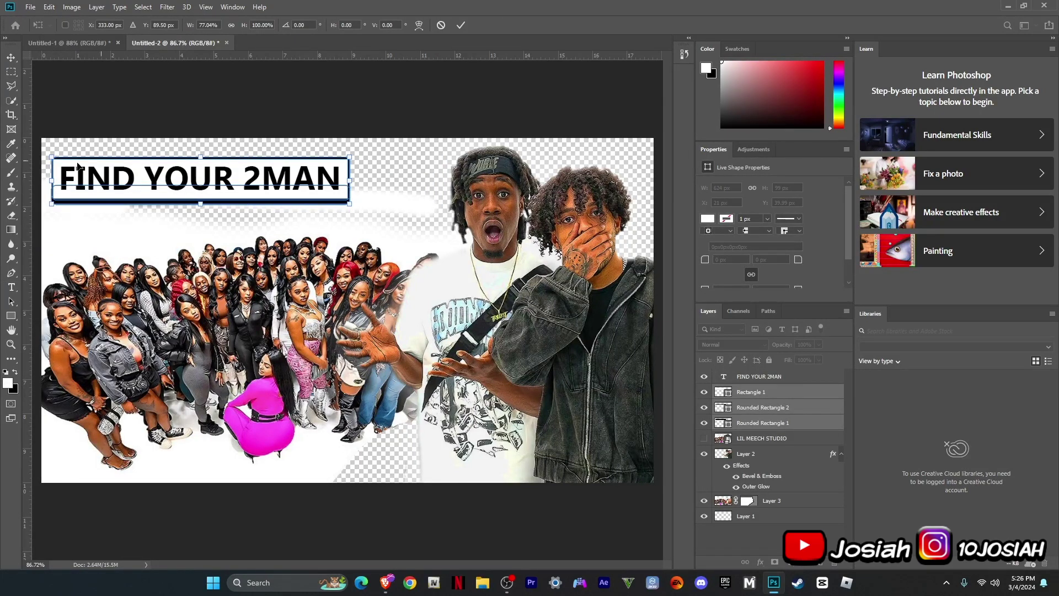
left_click(461, 25)
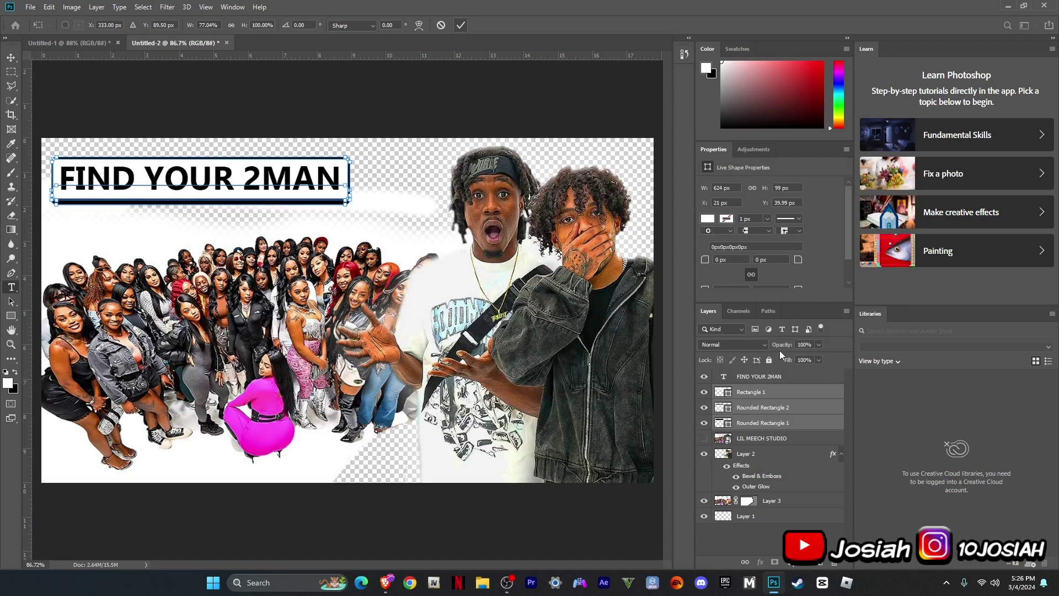
- Enlarge the title text and its three banner shapes together to about 128%, keeping the upper-left corner in place
left_click(769, 379)
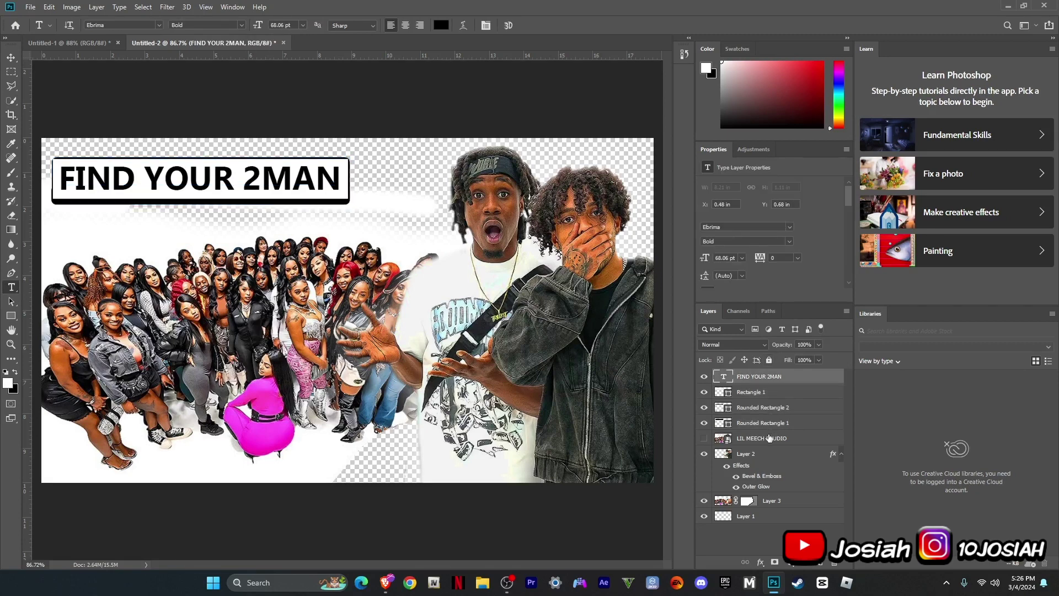
left_click(749, 423, "ctrl")
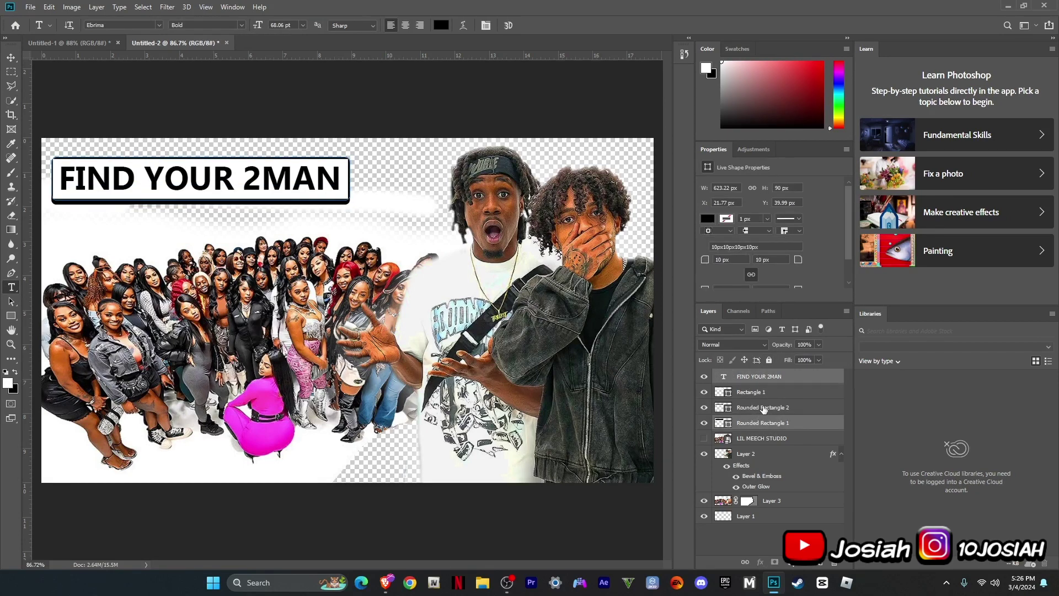
left_click(764, 408, "ctrl")
left_click(760, 393, "ctrl")
left_click(49, 7)
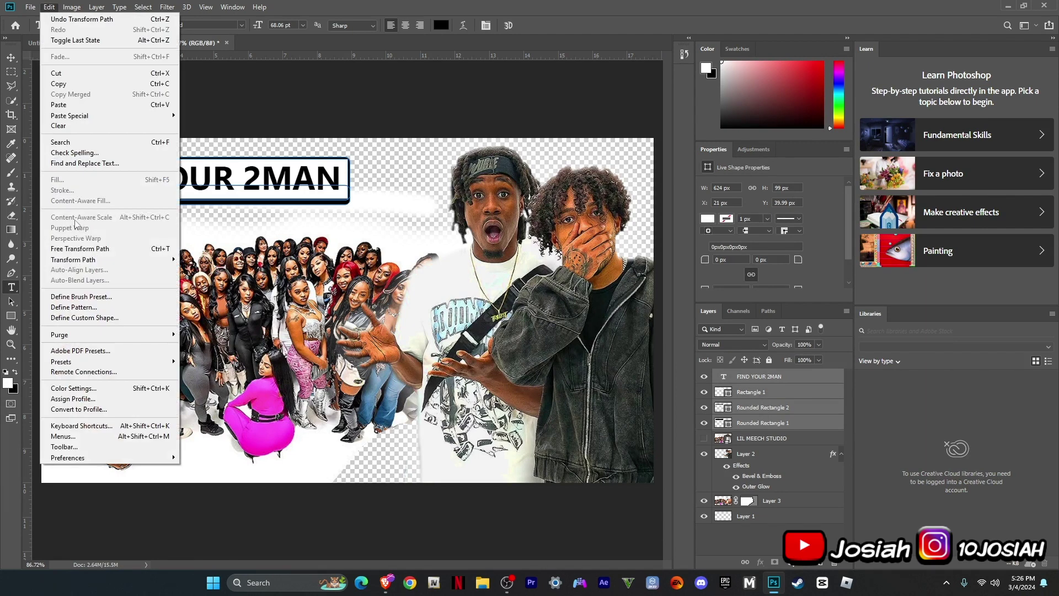
left_click(89, 249)
left_click_drag(349, 206, 432, 228)
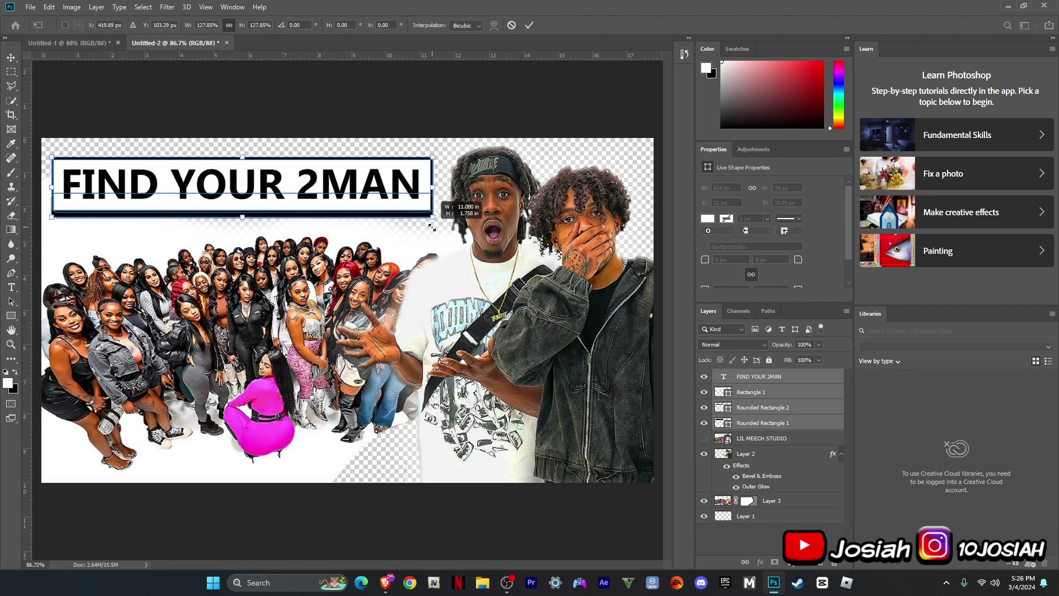
left_click(529, 25)
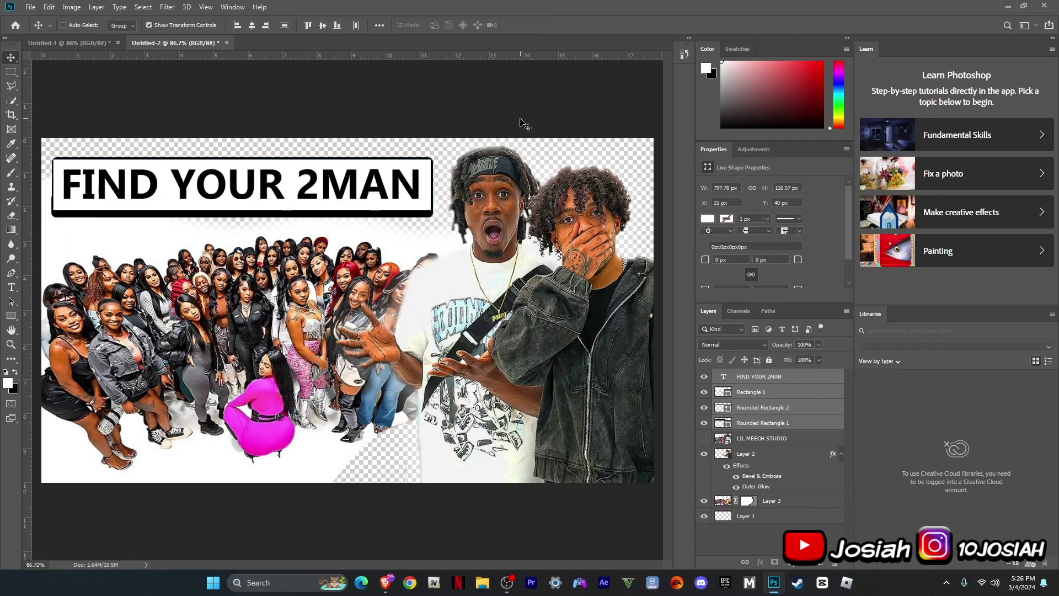
- Apply the Topaz Adjust 5 filter to the cutout on Layer 2 with the HDR Collection's Medium Pop Smooth preset
left_click(780, 440)
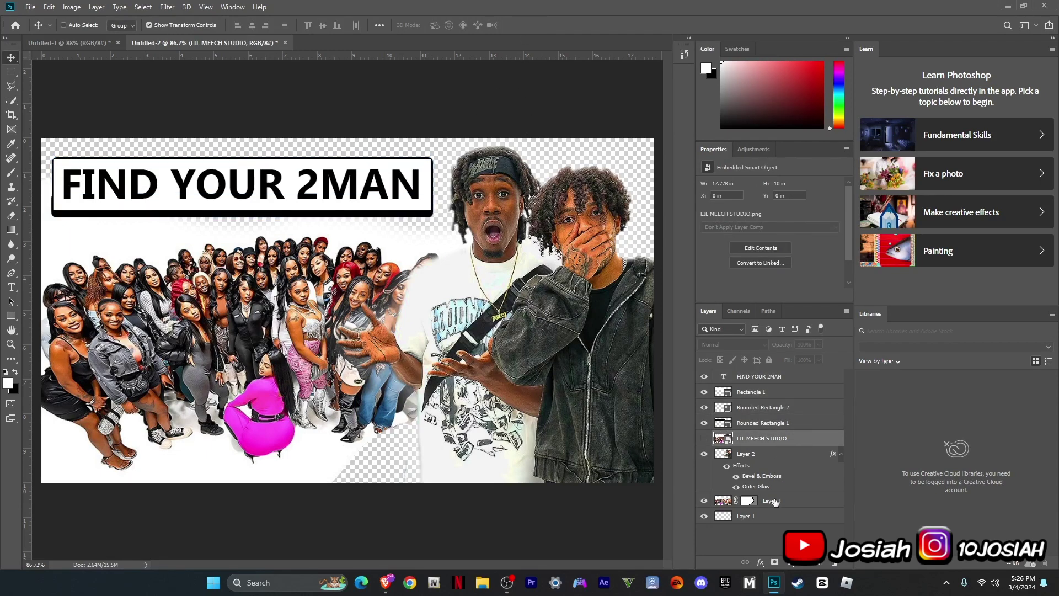
left_click(773, 500)
left_click(762, 458)
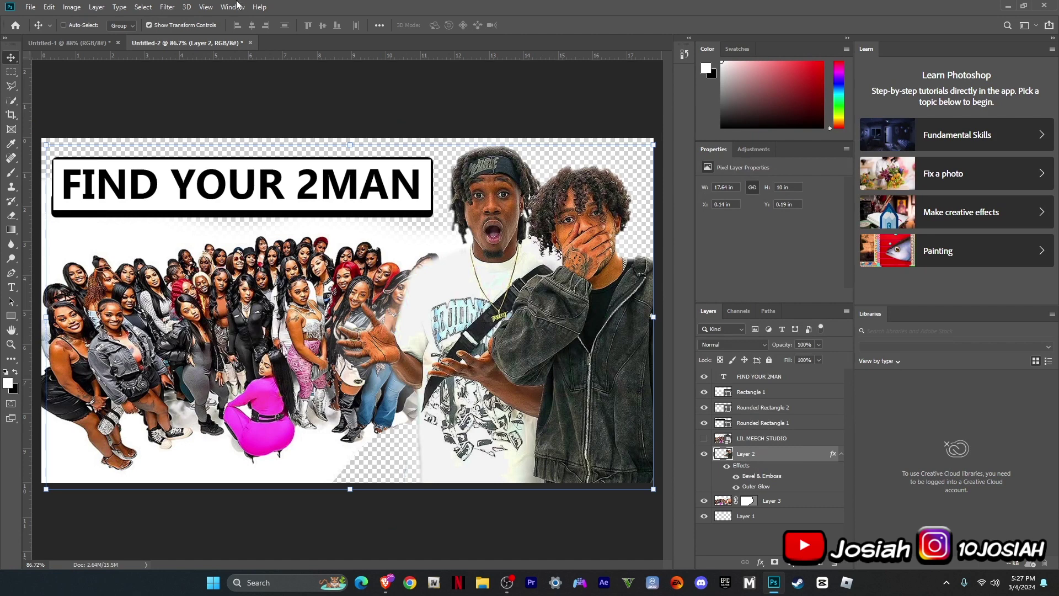
left_click(168, 6)
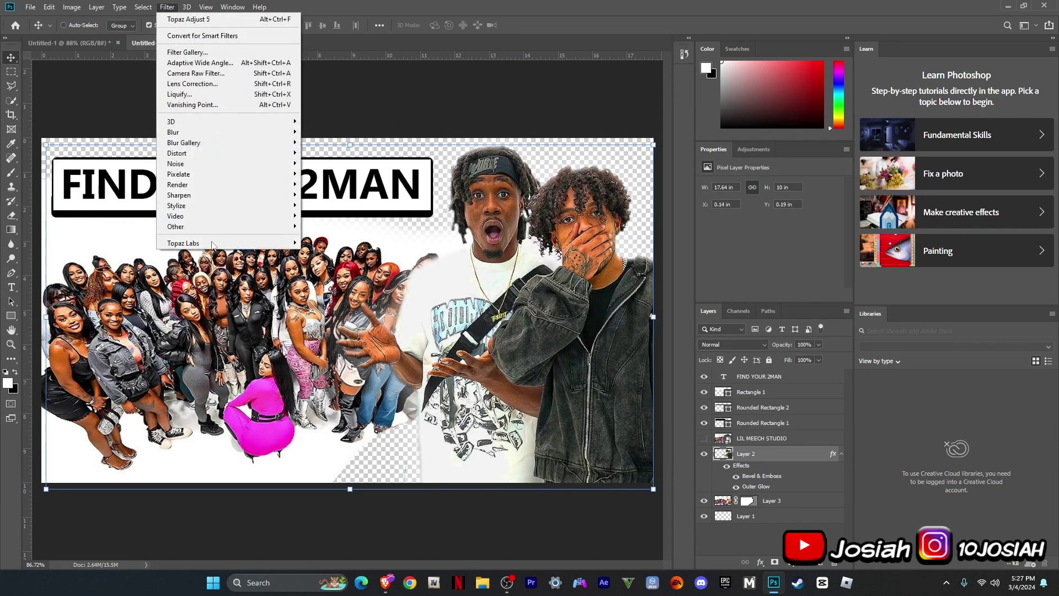
mouse_move(201, 243)
left_click(331, 243)
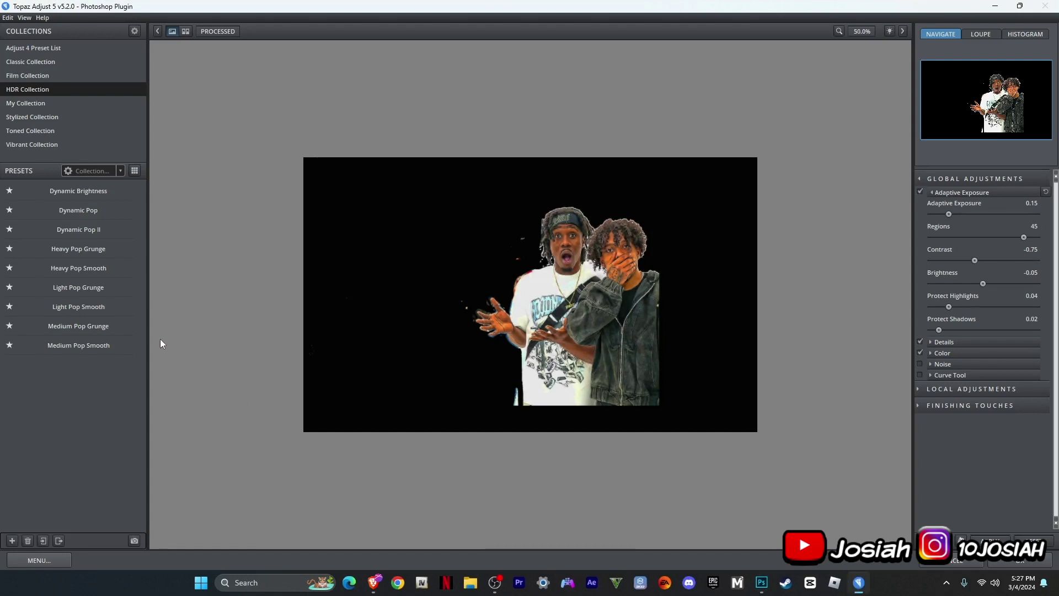
left_click(1033, 541)
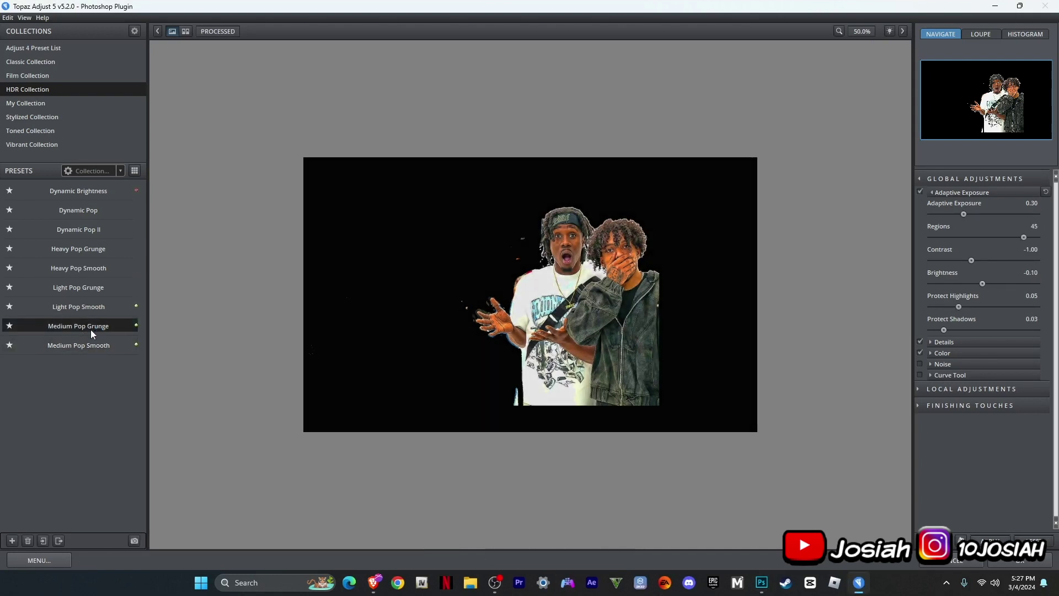
left_click(89, 345)
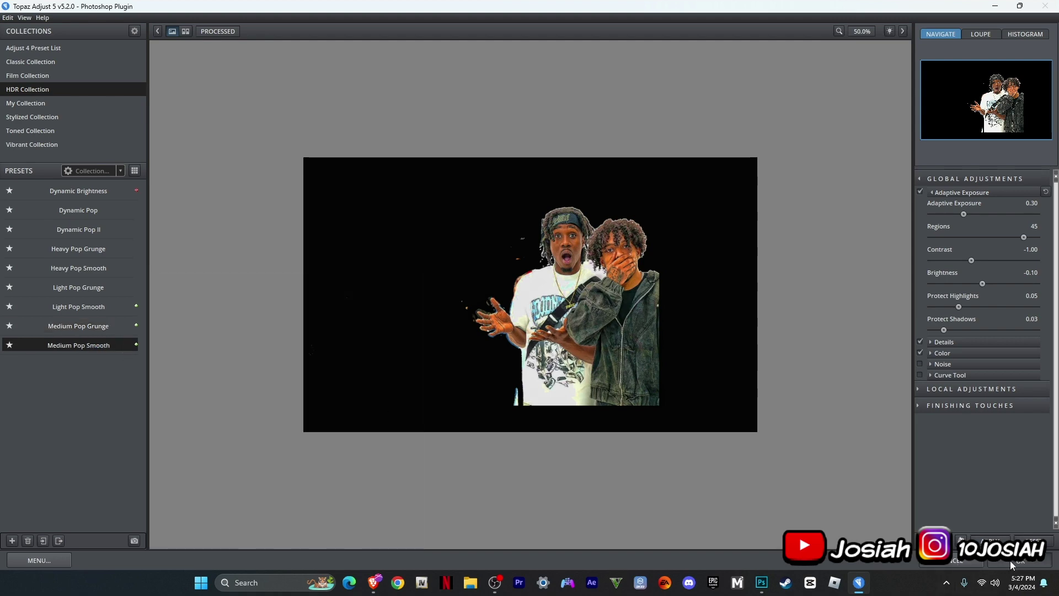
left_click(1011, 561)
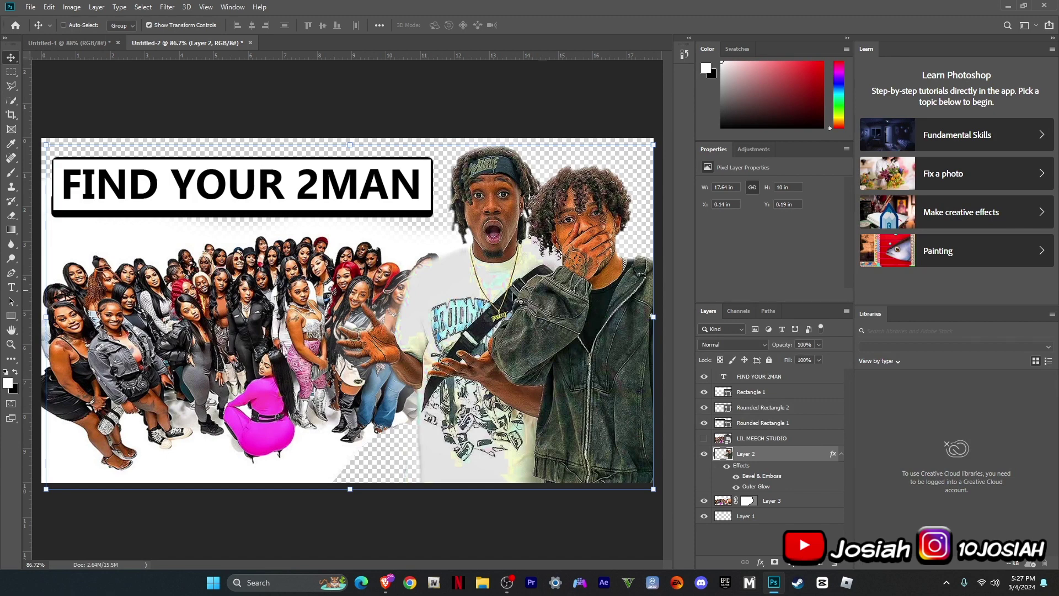
- Paint Layer 1 white with the Brush tool to fill the transparent areas behind the crowd and the cutout
left_click(759, 520)
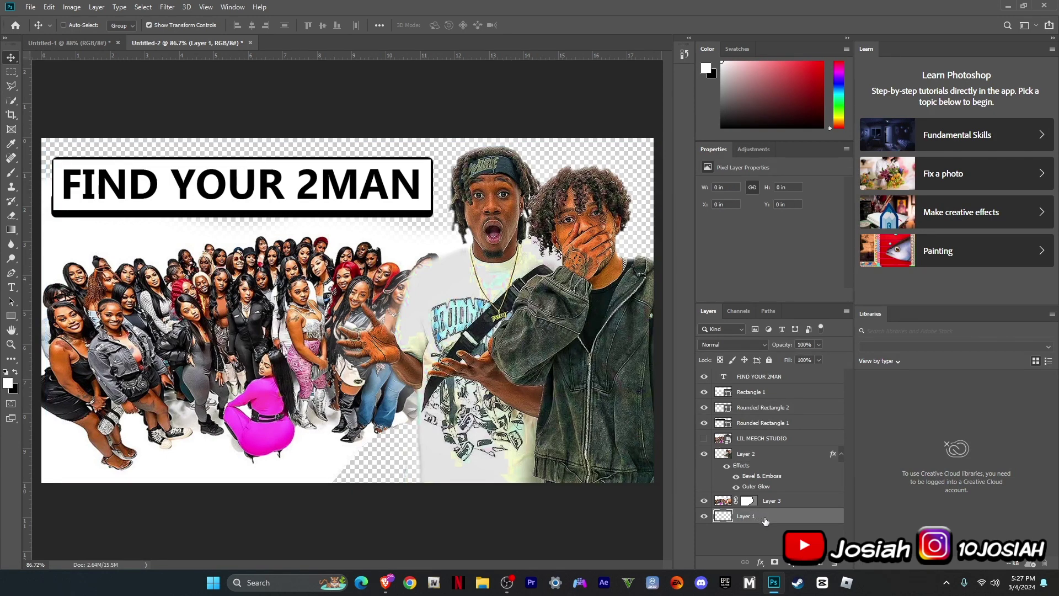
left_click(10, 174)
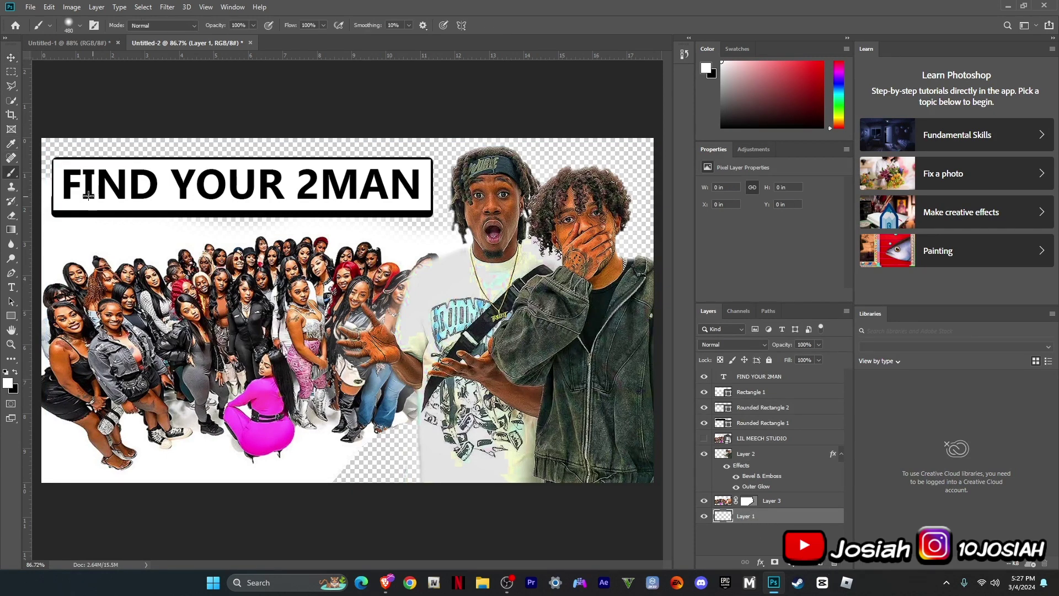
mouse_move(89, 195)
left_mouse_down()
mouse_move(463, 183)
mouse_move(634, 238)
mouse_move(644, 301)
left_mouse_up()
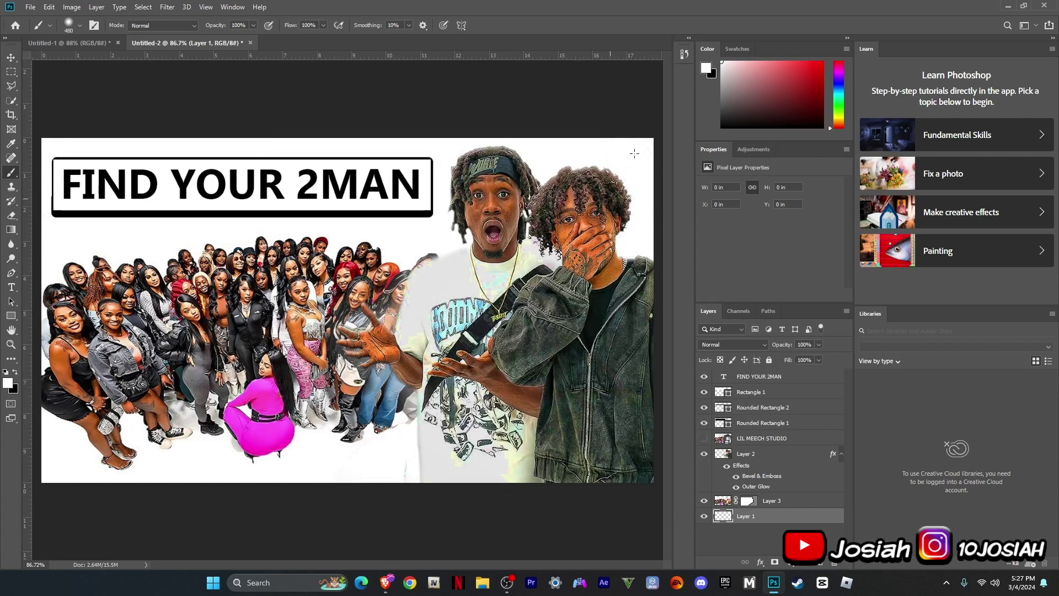